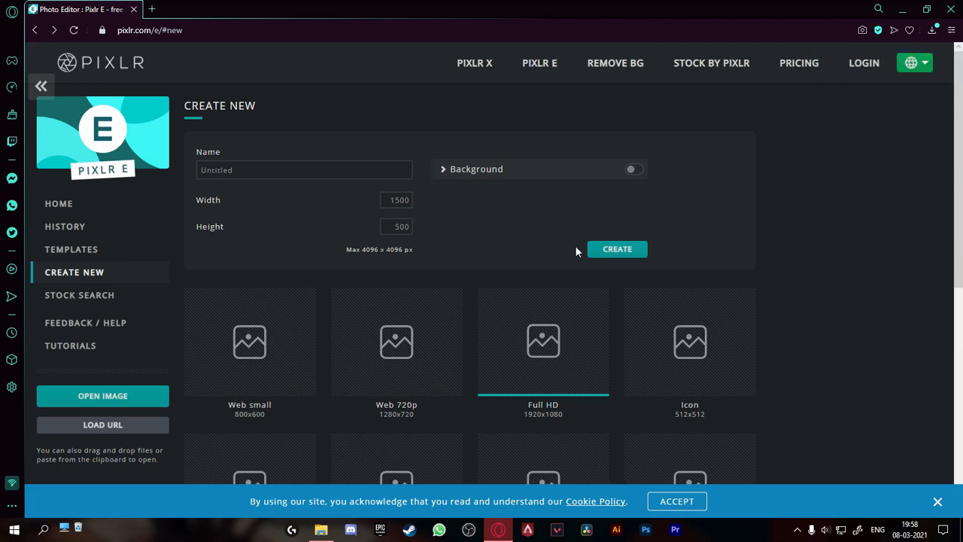
# Step: Create a blank 1500 x 500 px canvas and close the other untitled document
pyautogui.click(602, 252)
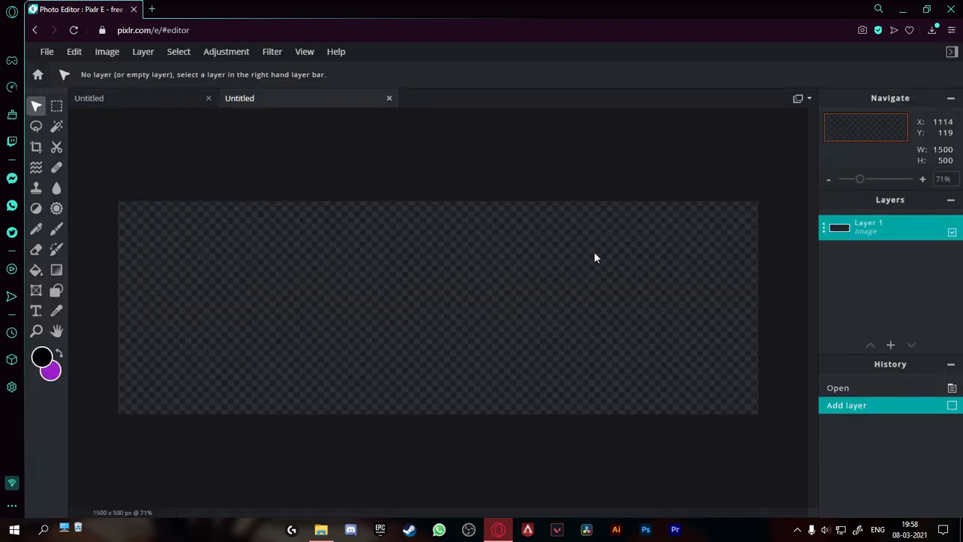
pyautogui.click(208, 98)
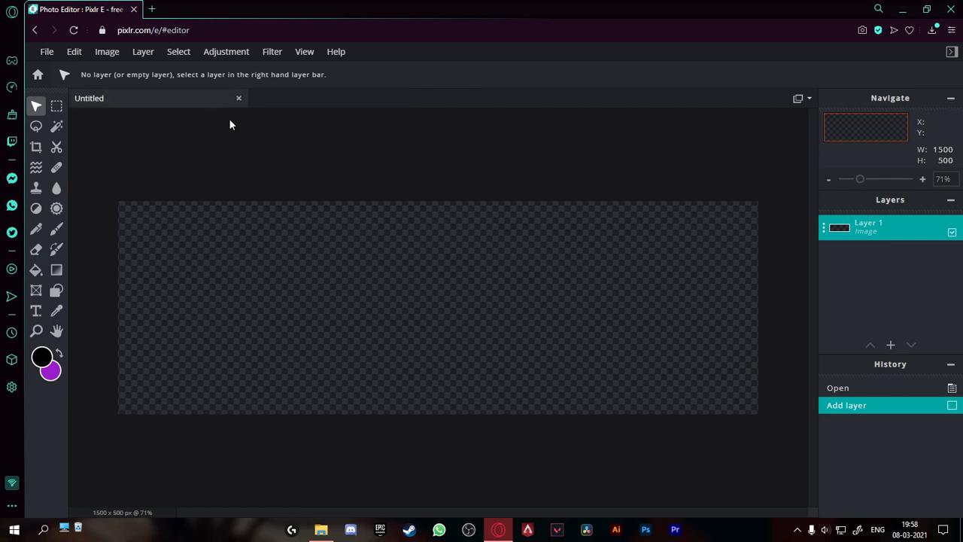
# Step: Add the Blood-Red-Powerpoint background wallpaper to the canvas as an image layer
pyautogui.click(147, 54)
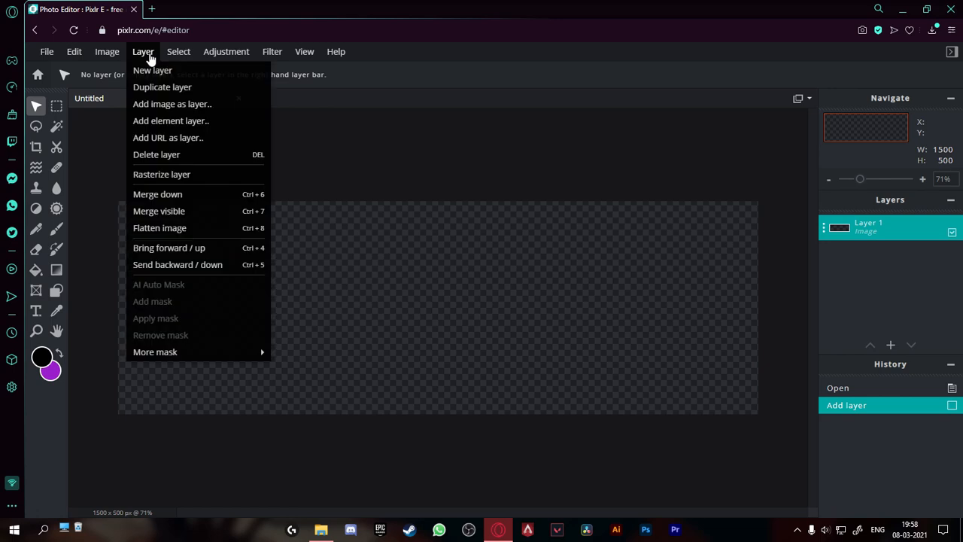
pyautogui.click(148, 55)
pyautogui.click(142, 105)
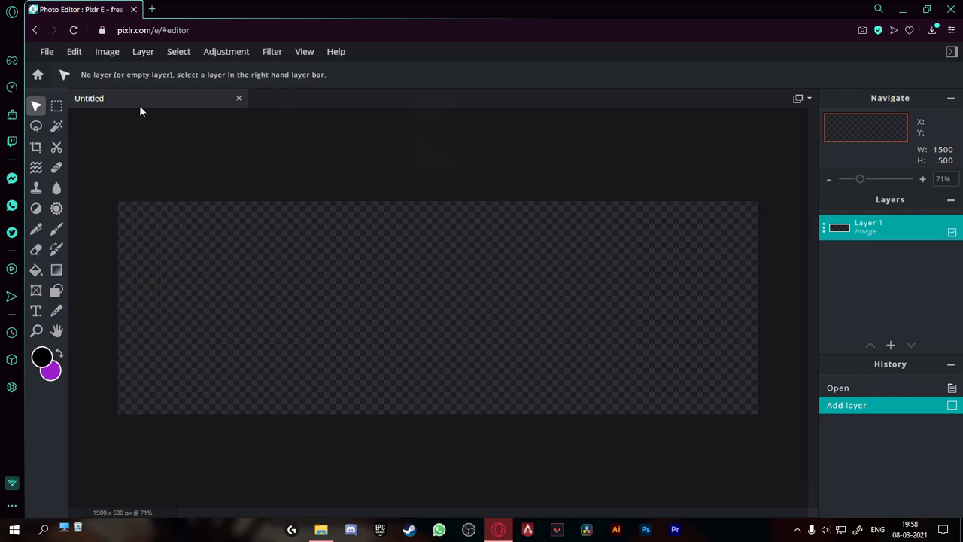
pyautogui.click(551, 170)
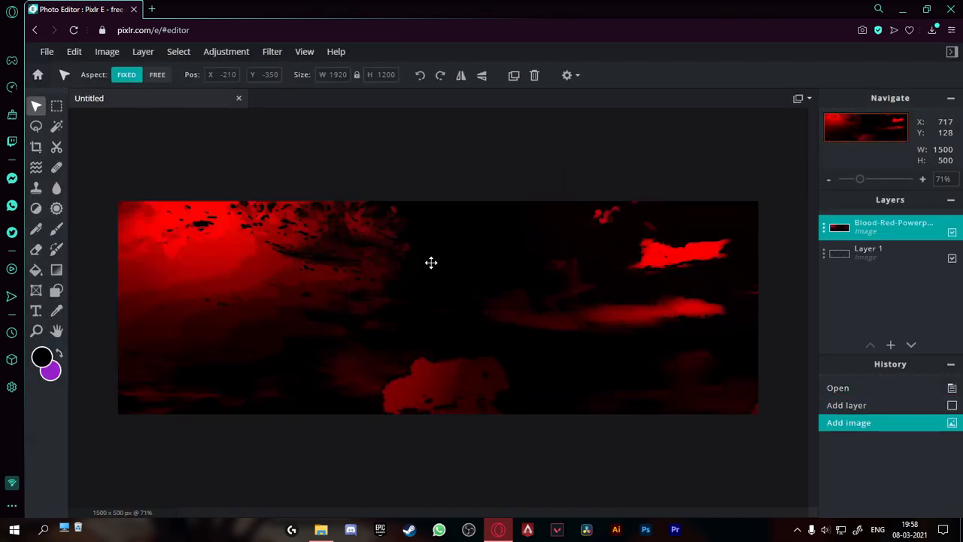
# Step: Shrink the red background image to about 1237 x 773 px and align its upper edge with the canvas
pyautogui.moveTo(429, 262); pyautogui.dragTo(417, 199)
pyautogui.moveTo(514, 271); pyautogui.dragTo(408, 425)
pyautogui.moveTo(730, 149); pyautogui.dragTo(566, 273)
pyautogui.moveTo(491, 312); pyautogui.dragTo(653, 283)
pyautogui.moveTo(729, 195); pyautogui.dragTo(601, 295)
pyautogui.moveTo(511, 327); pyautogui.dragTo(495, 261)
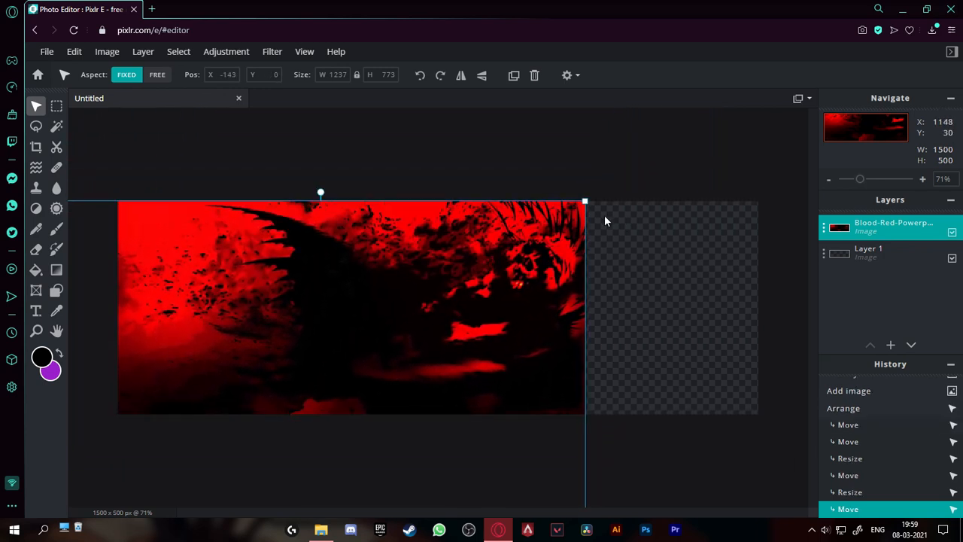
# Step: Enlarge the red background to span the full 1500 px canvas width and shift it down until its upper part fills the canvas
pyautogui.moveTo(590, 205); pyautogui.dragTo(693, 136)
pyautogui.moveTo(604, 261); pyautogui.dragTo(660, 275)
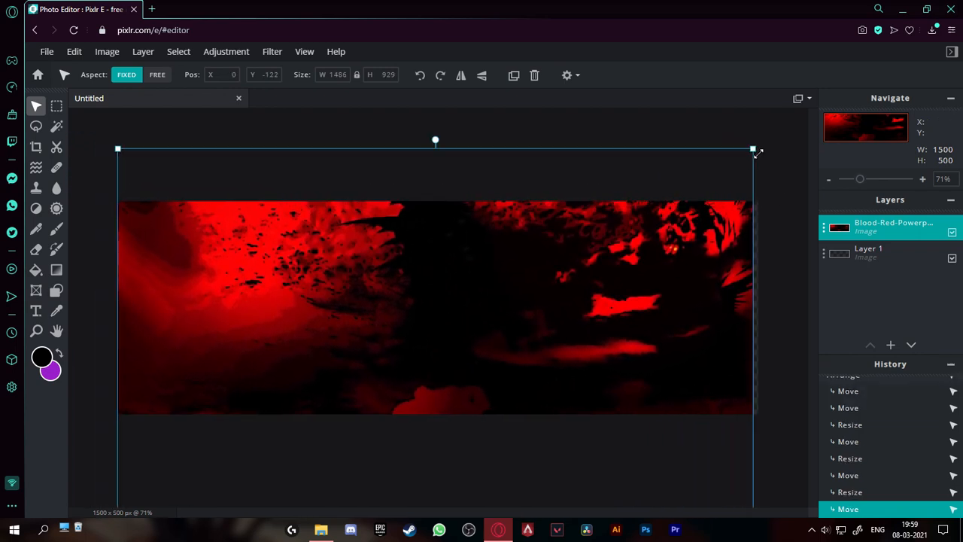
pyautogui.moveTo(758, 152); pyautogui.dragTo(764, 150)
pyautogui.moveTo(630, 301)
pyautogui.mouseDown()
pyautogui.moveTo(634, 260)
pyautogui.moveTo(629, 311)
pyautogui.moveTo(632, 227)
pyautogui.moveTo(629, 284)
pyautogui.mouseUp()
pyautogui.click(768, 171)
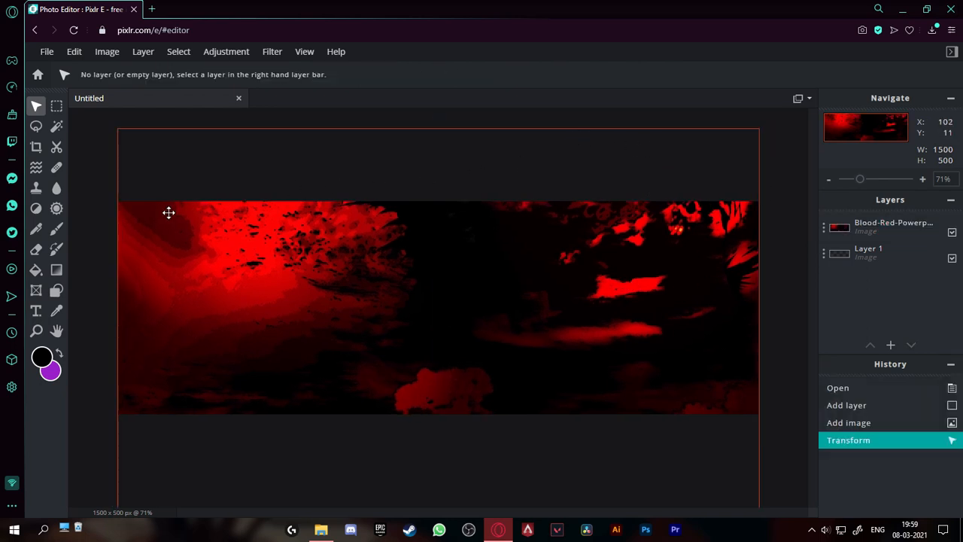
pyautogui.moveTo(582, 176); pyautogui.dragTo(580, 246)
pyautogui.click(615, 151)
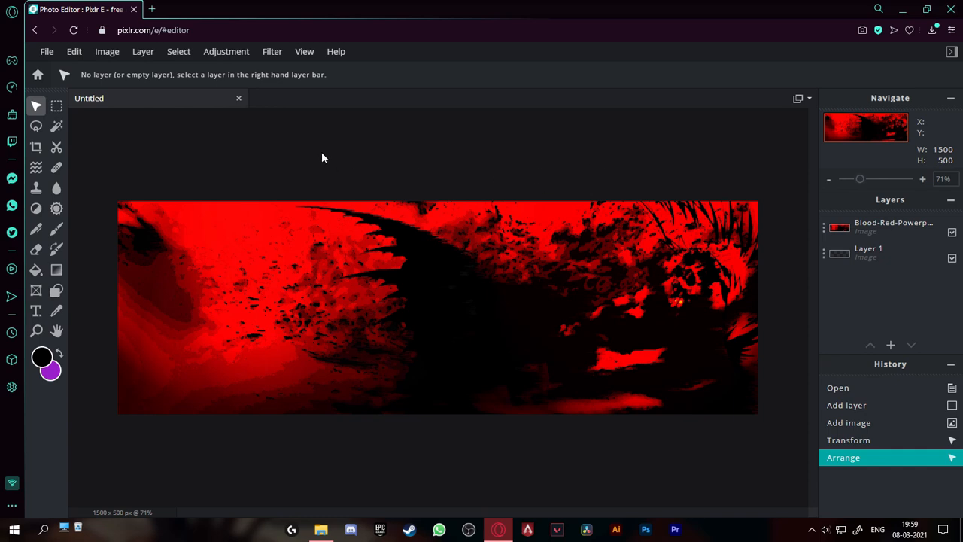
# Step: Add the image PikPng.com_itachi-png_650791 from the Downloads folder as a layer
pyautogui.click(154, 58)
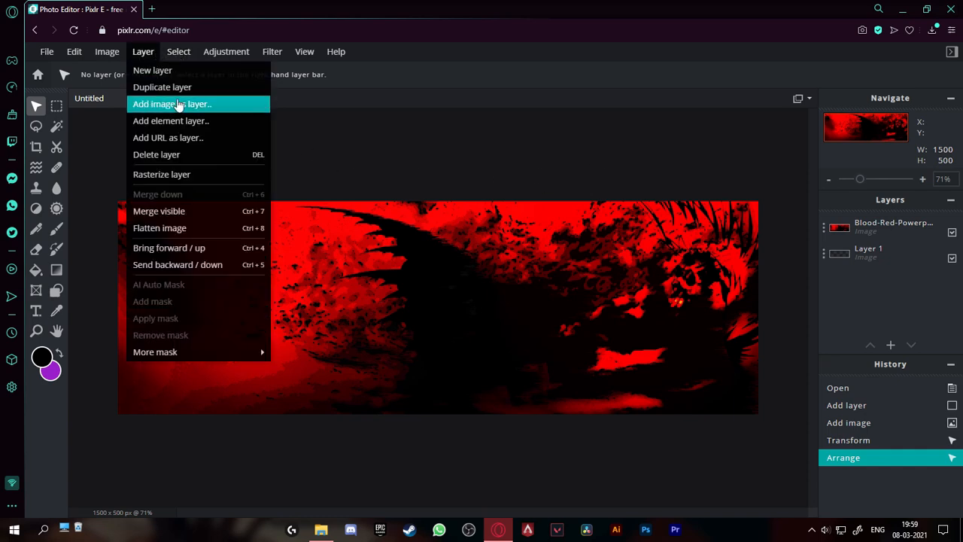
pyautogui.click(173, 103)
pyautogui.click(432, 216)
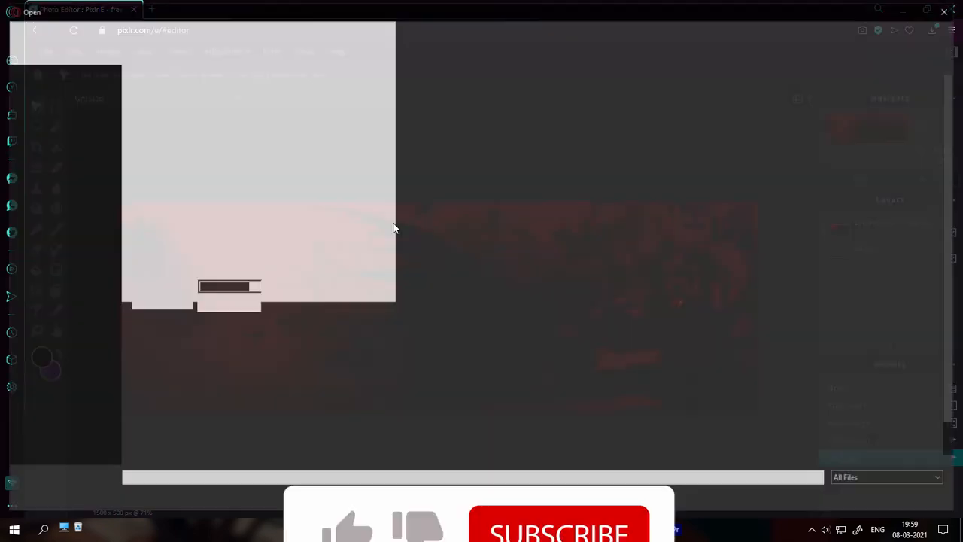
pyautogui.scroll(-1, 422, 256)
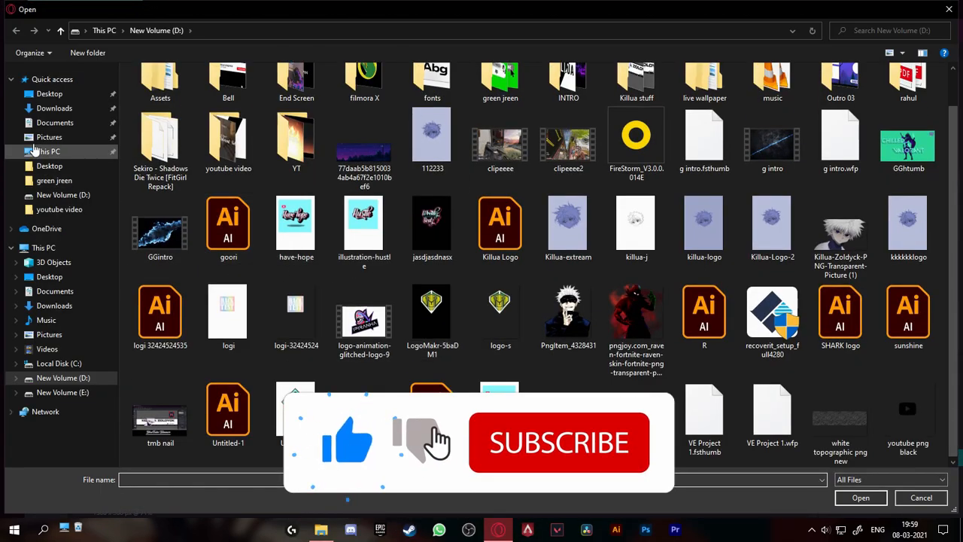
pyautogui.click(66, 305)
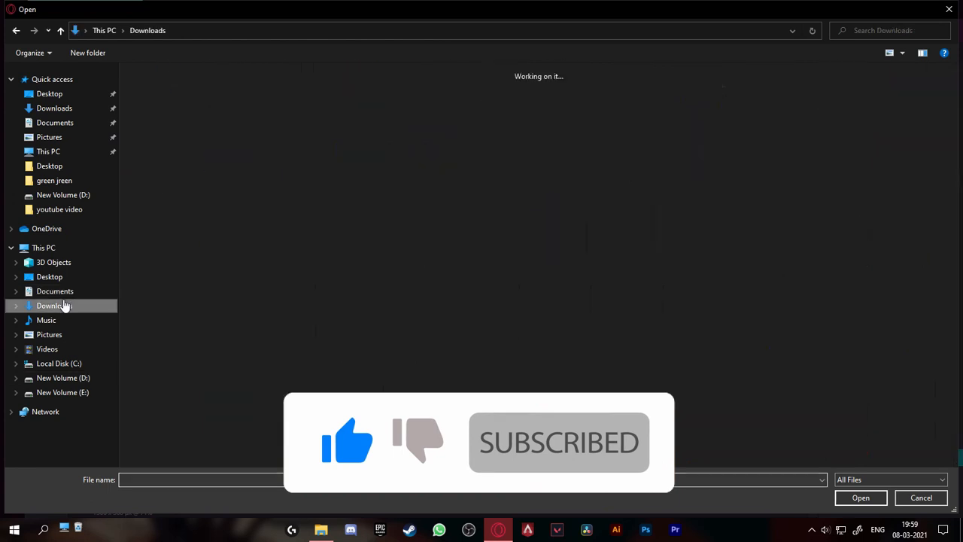
pyautogui.click(296, 125)
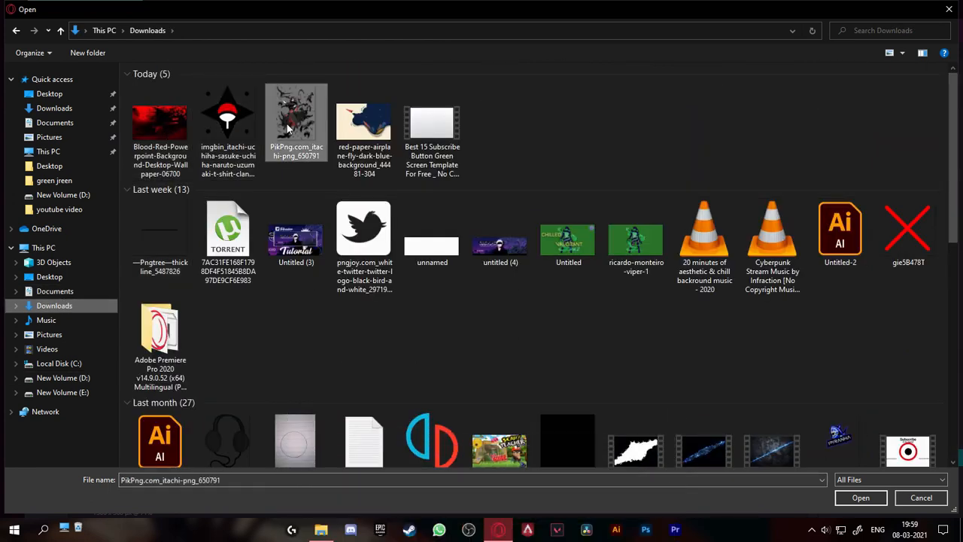
pyautogui.click(861, 497)
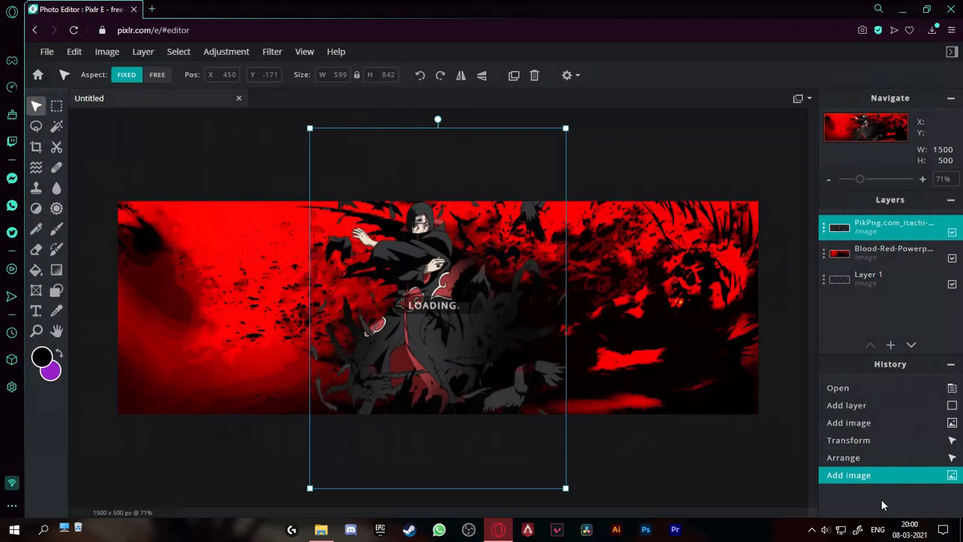
# Step: Resize the Itachi image to about 557 x 783 px and centre it horizontally, at about X 472, Y -141
pyautogui.moveTo(492, 332); pyautogui.dragTo(490, 345)
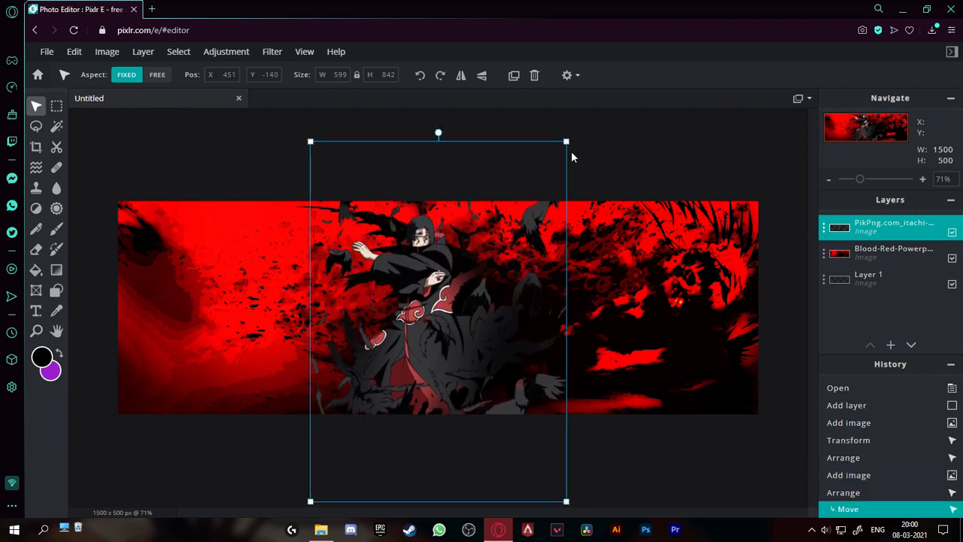
pyautogui.moveTo(570, 145); pyautogui.dragTo(532, 200)
pyautogui.moveTo(476, 273); pyautogui.dragTo(494, 230)
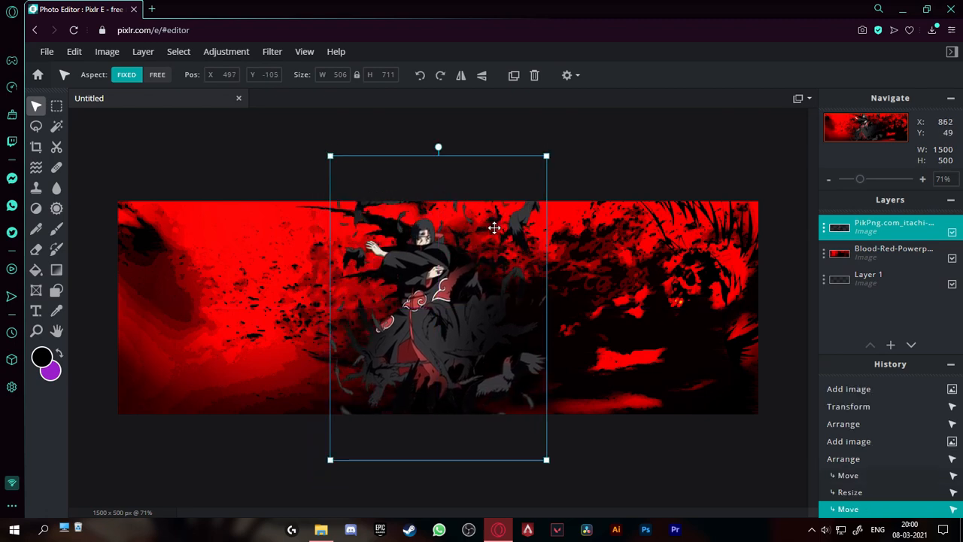
pyautogui.moveTo(550, 159); pyautogui.dragTo(561, 161)
pyautogui.moveTo(503, 220); pyautogui.dragTo(510, 135)
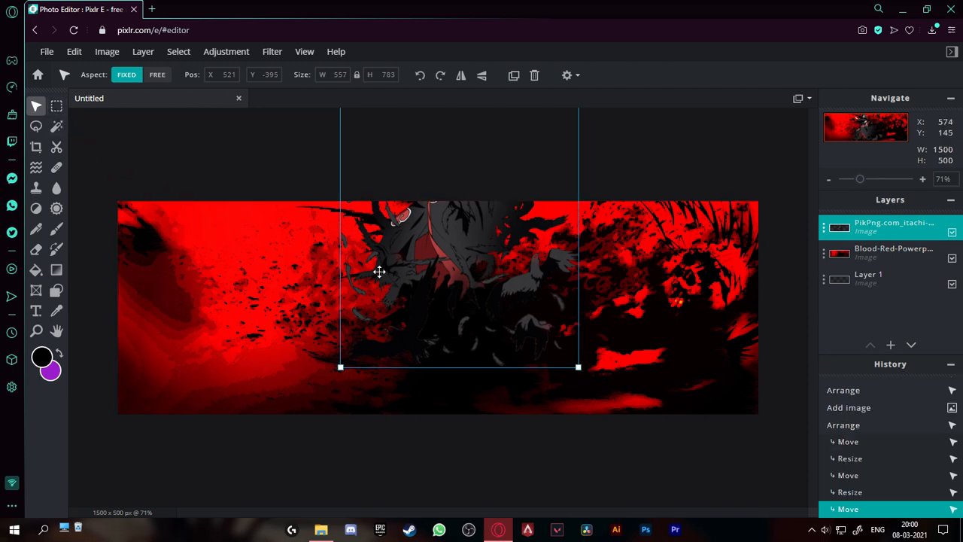
pyautogui.moveTo(419, 272); pyautogui.dragTo(403, 378)
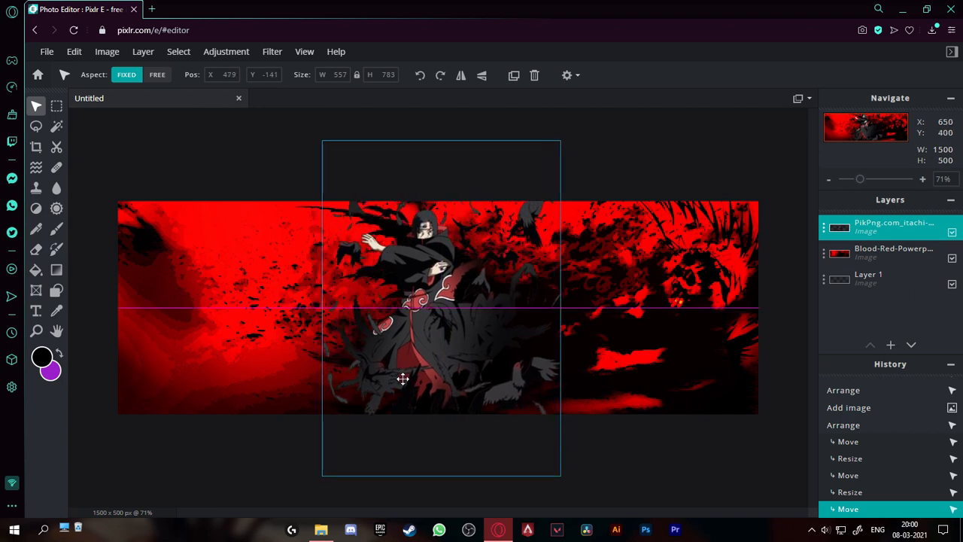
pyautogui.moveTo(403, 378)
pyautogui.mouseDown()
pyautogui.moveTo(428, 381)
pyautogui.moveTo(433, 372)
pyautogui.moveTo(384, 378)
pyautogui.moveTo(400, 373)
pyautogui.mouseUp()
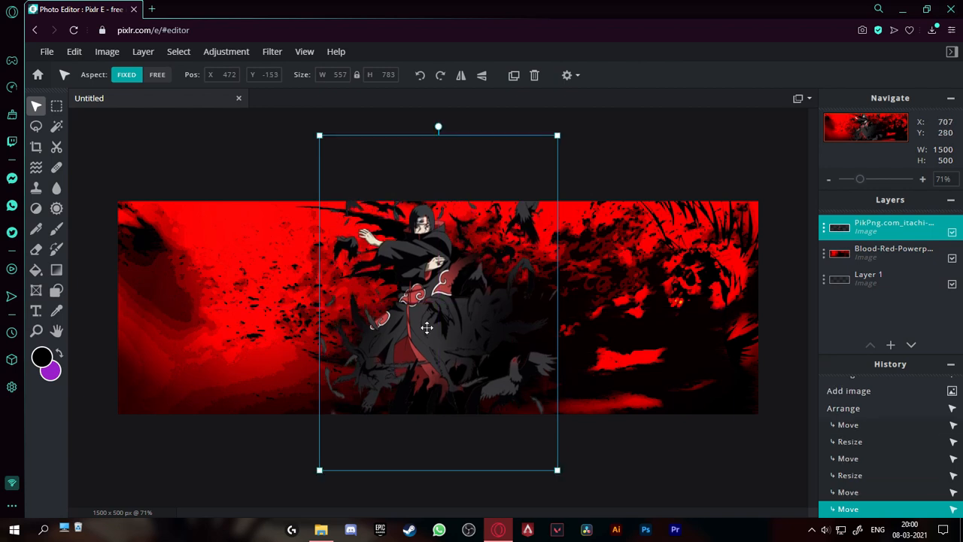
pyautogui.moveTo(403, 261); pyautogui.dragTo(408, 268)
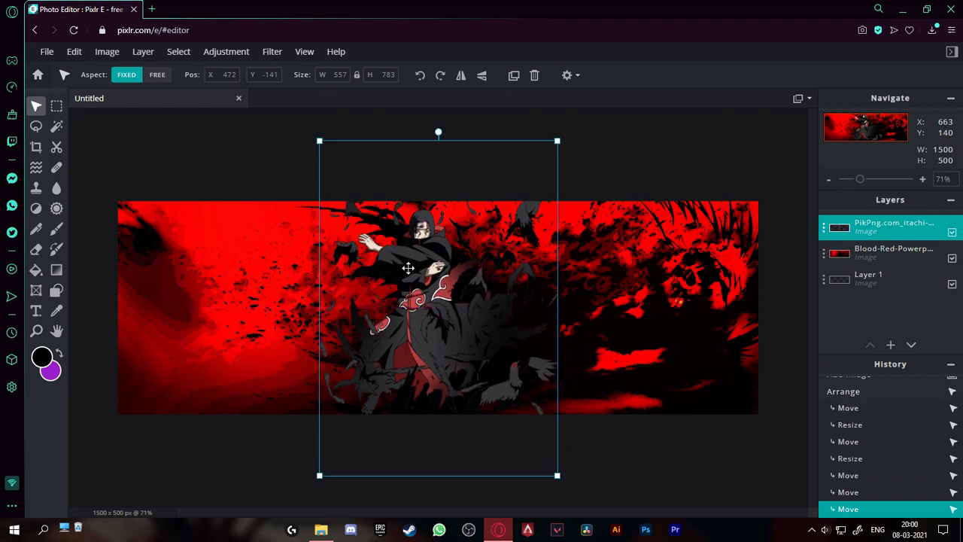
# Step: Apply a Temperature & tint adjustment to the Itachi layer with tint about -48 and a slightly warmer temperature
pyautogui.click(227, 53)
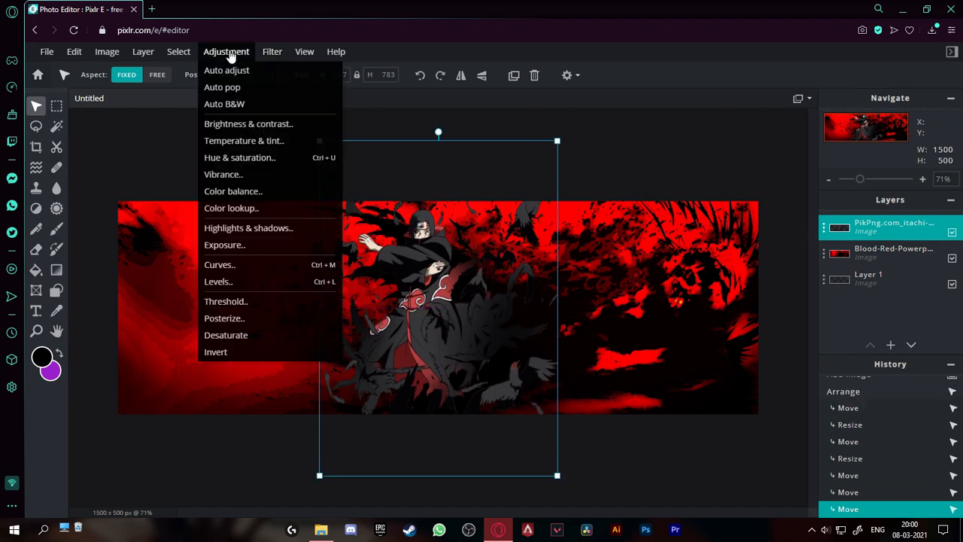
pyautogui.click(226, 143)
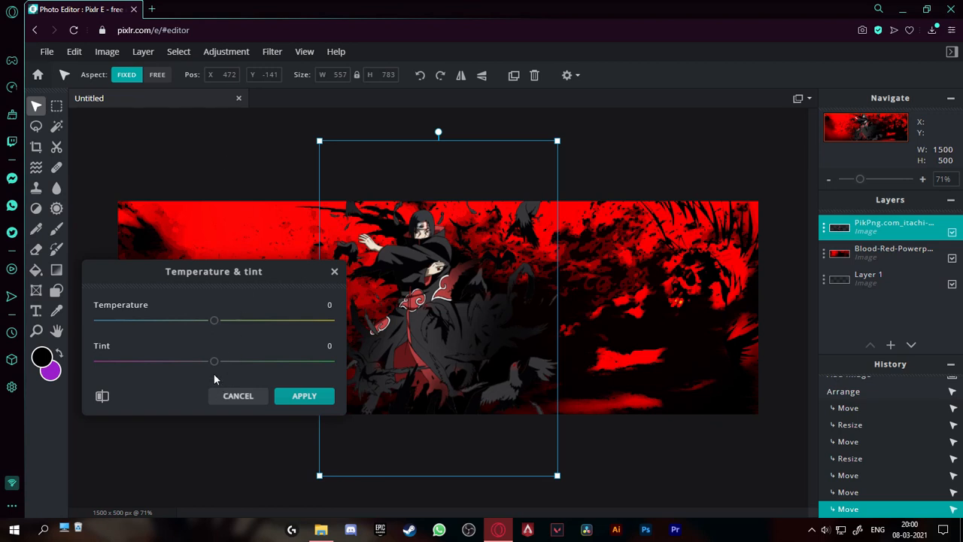
pyautogui.moveTo(217, 364); pyautogui.dragTo(162, 369)
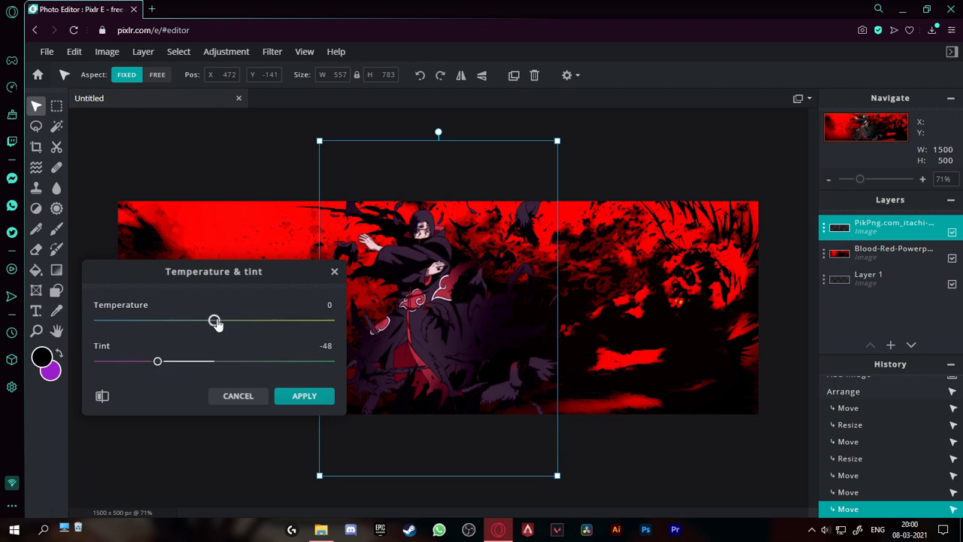
pyautogui.moveTo(216, 322); pyautogui.dragTo(241, 322)
pyautogui.click(301, 396)
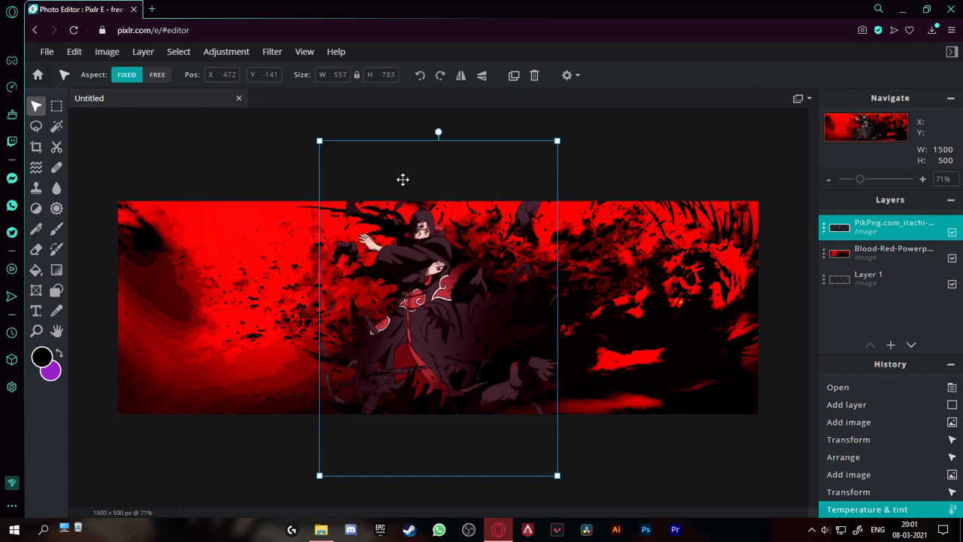
# Step: Apply Brightness & contrast to the Itachi layer with contrast about 27 and slightly raised brightness, and deselect the layer
pyautogui.click(243, 56)
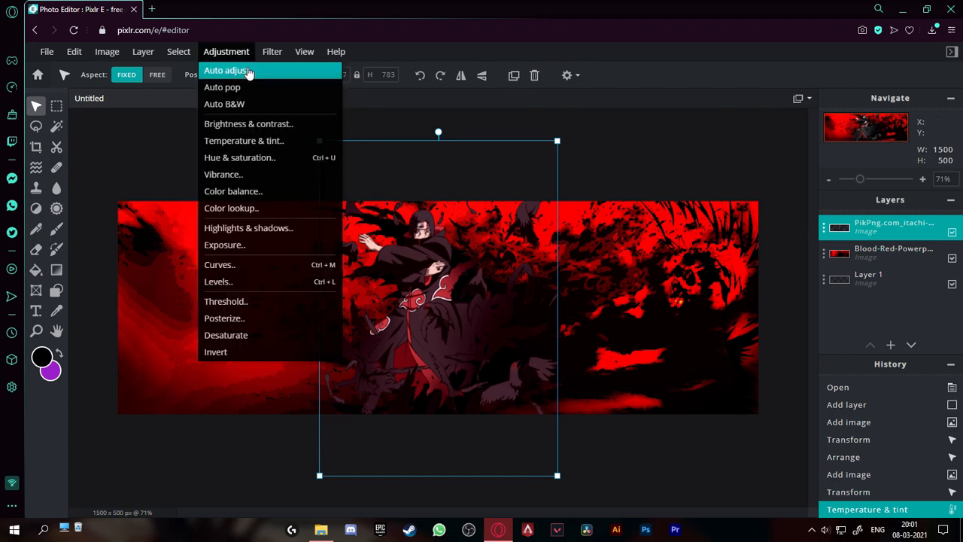
pyautogui.click(250, 133)
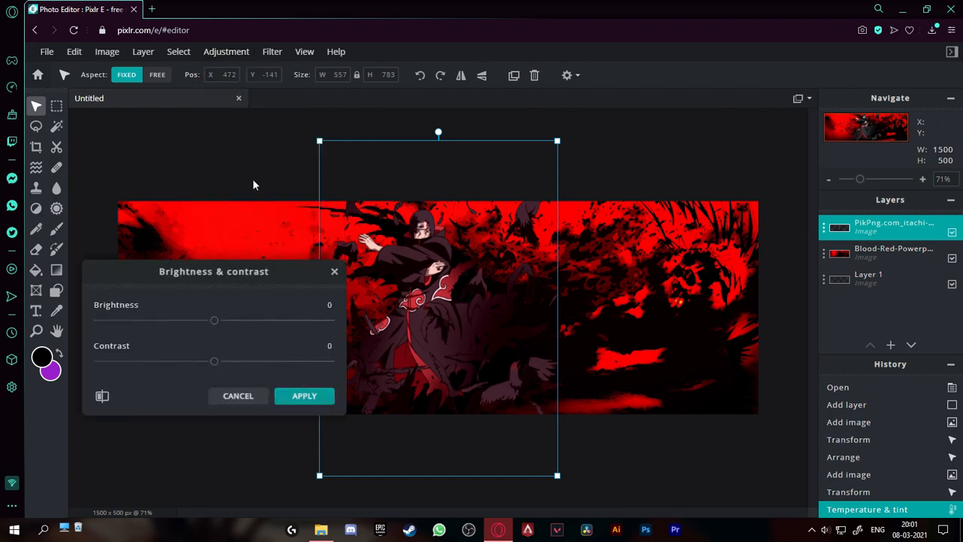
pyautogui.moveTo(214, 362); pyautogui.dragTo(253, 367)
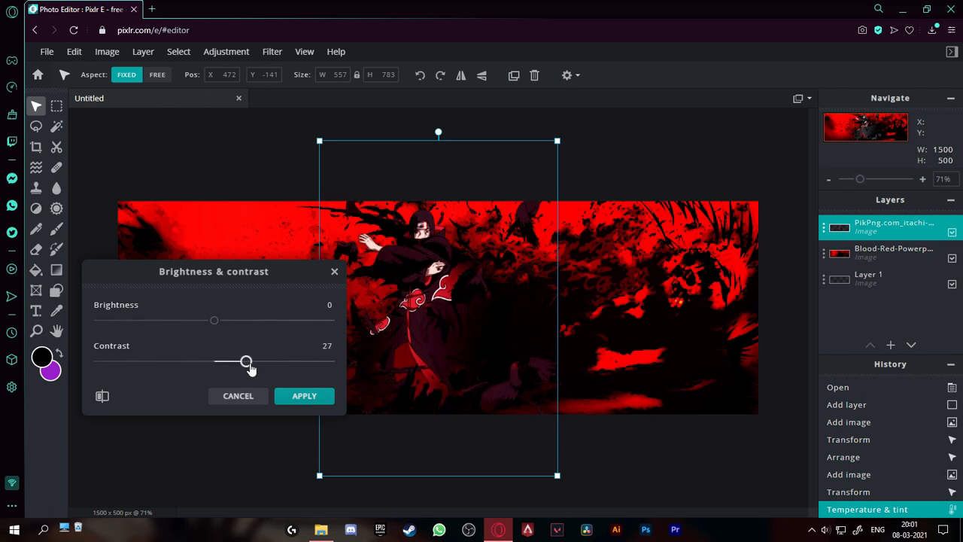
pyautogui.moveTo(250, 368); pyautogui.dragTo(253, 367)
pyautogui.moveTo(225, 324)
pyautogui.mouseDown()
pyautogui.moveTo(262, 324)
pyautogui.moveTo(156, 324)
pyautogui.moveTo(230, 325)
pyautogui.mouseUp()
pyautogui.click(305, 397)
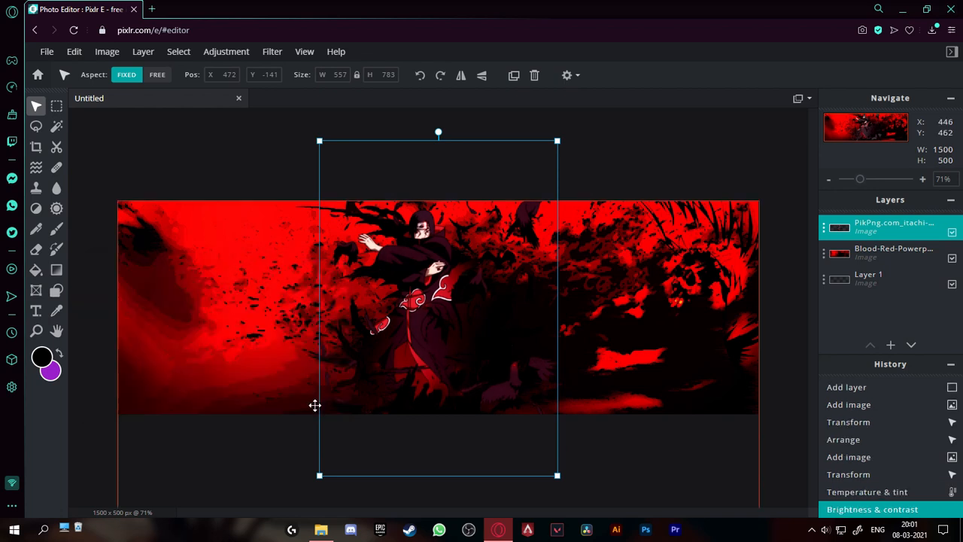
pyautogui.click(230, 179)
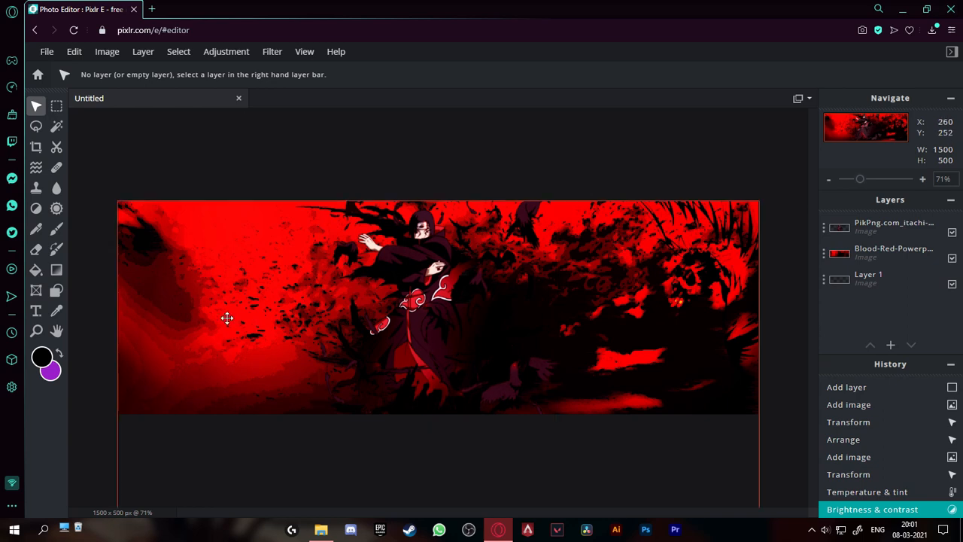
# Step: Make a rectangular marquee selection about 1500 x 34 px along the canvas's lower edge
pyautogui.click(56, 106)
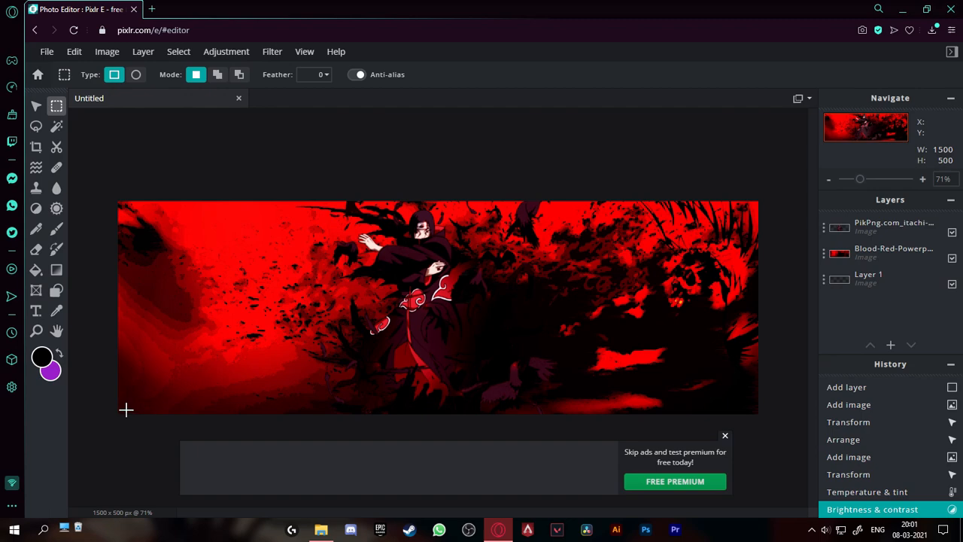
pyautogui.moveTo(126, 410); pyautogui.dragTo(487, 426)
pyautogui.moveTo(703, 432); pyautogui.dragTo(782, 436)
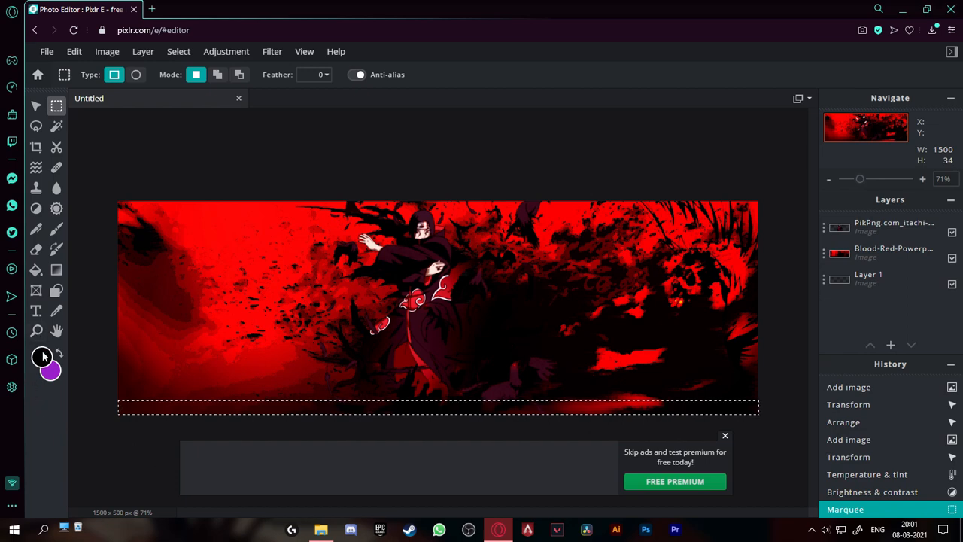
# Step: Try to paint black with the Brush over the strip selection's left end on Layer 1
pyautogui.click(56, 229)
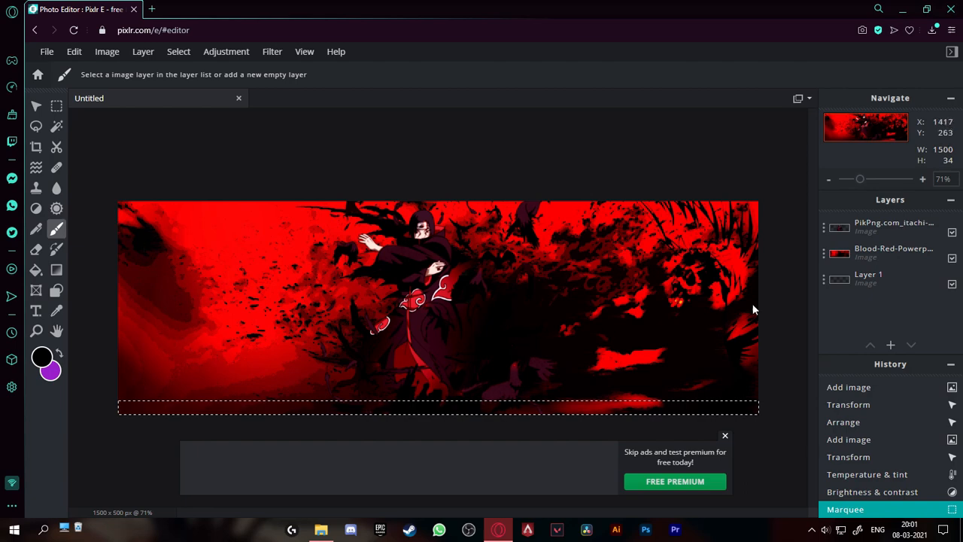
pyautogui.click(873, 276)
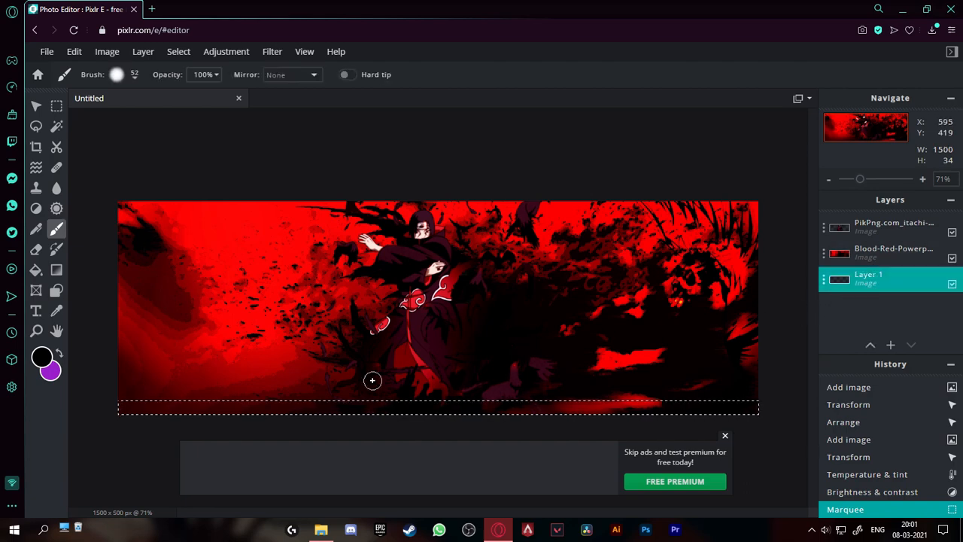
pyautogui.click(133, 398)
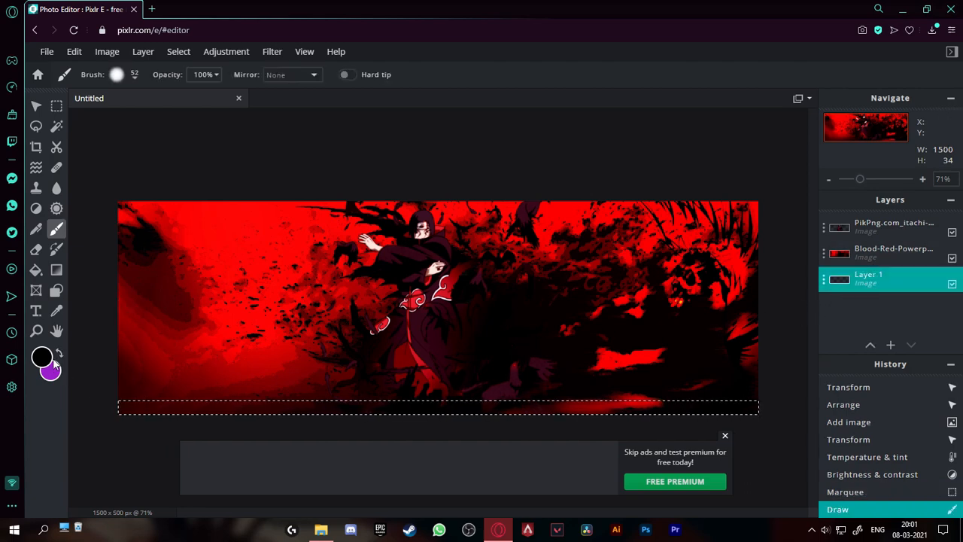
# Step: Select the Blood-Red background layer and sample near-black #020001 from the banner as the brush colour
pyautogui.moveTo(860, 280); pyautogui.dragTo(865, 260)
pyautogui.click(873, 251)
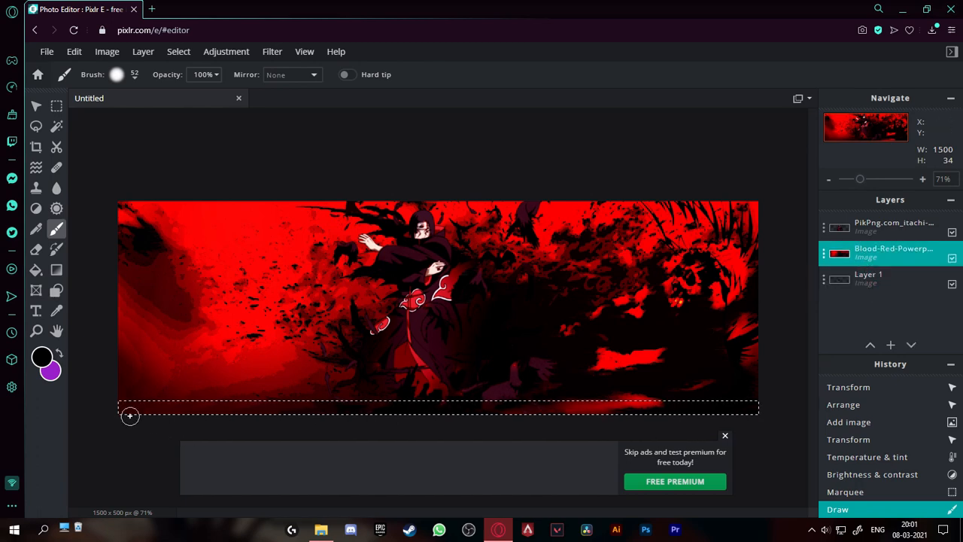
pyautogui.click(42, 357)
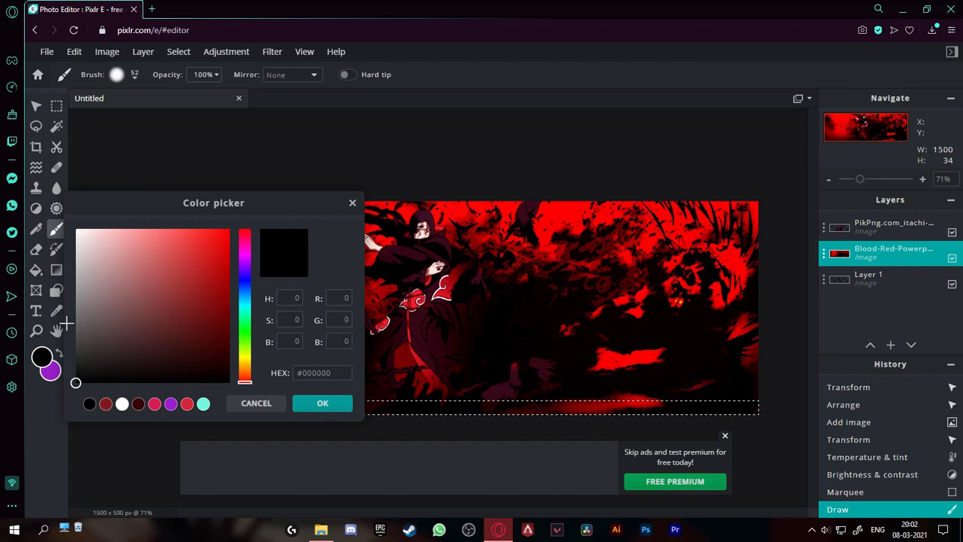
pyautogui.click(353, 202)
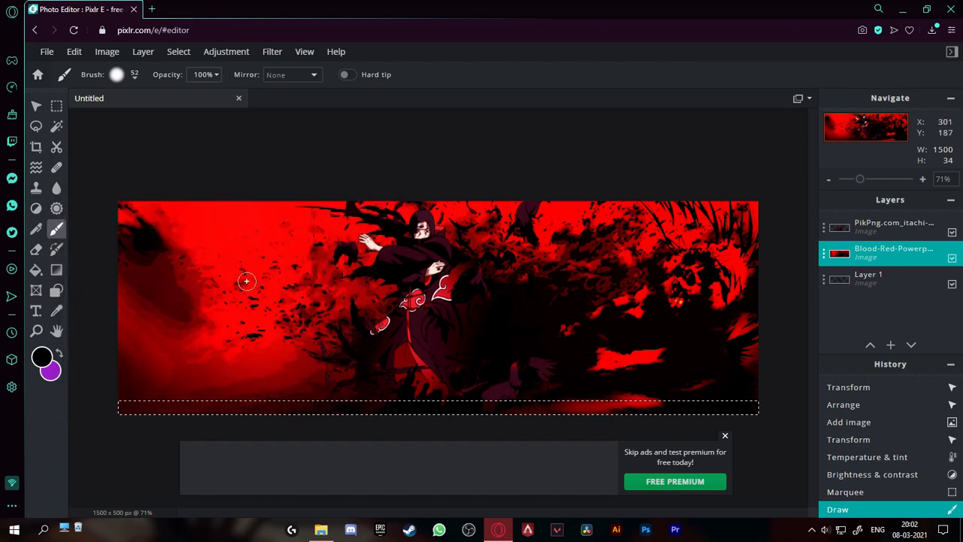
pyautogui.click(42, 359)
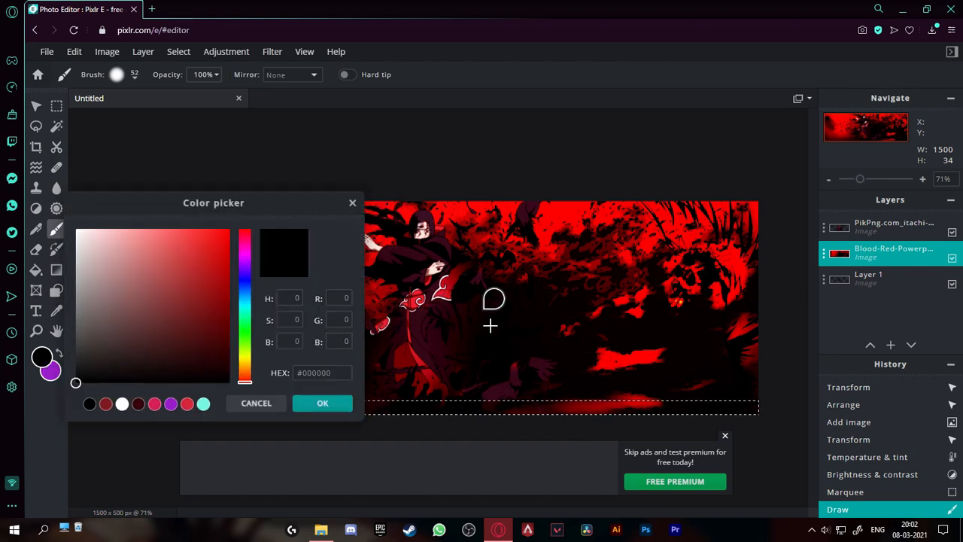
pyautogui.click(701, 417)
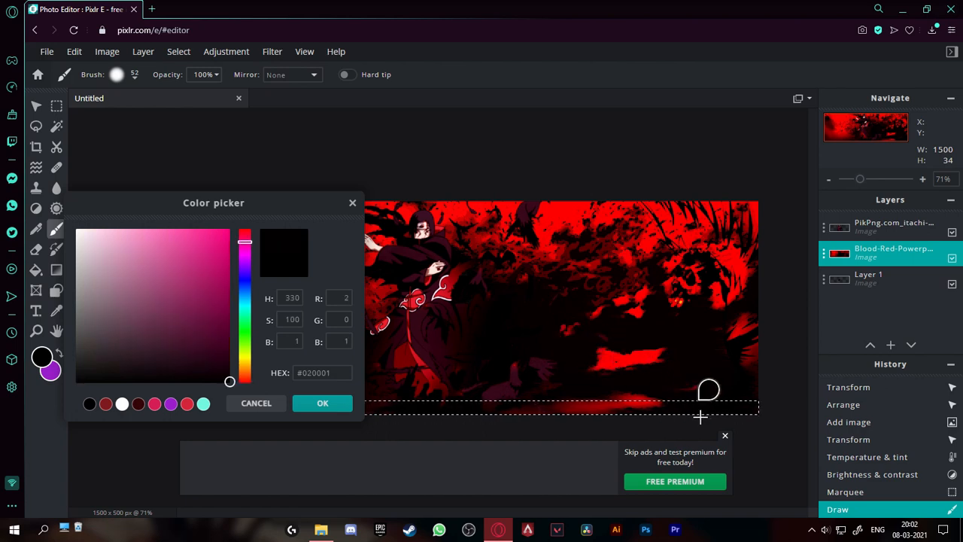
pyautogui.click(322, 404)
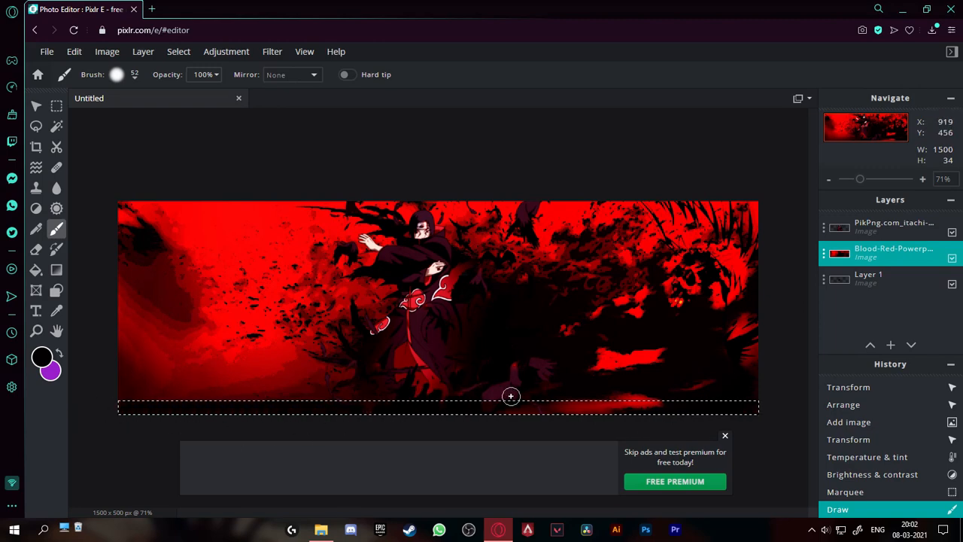
# Step: Paint the selected strip along the banner's lower edge near-black on the Blood-Red layer, and deselect it
pyautogui.moveTo(376, 416)
pyautogui.mouseDown()
pyautogui.moveTo(715, 391)
pyautogui.moveTo(758, 397)
pyautogui.moveTo(716, 412)
pyautogui.moveTo(780, 407)
pyautogui.mouseUp()
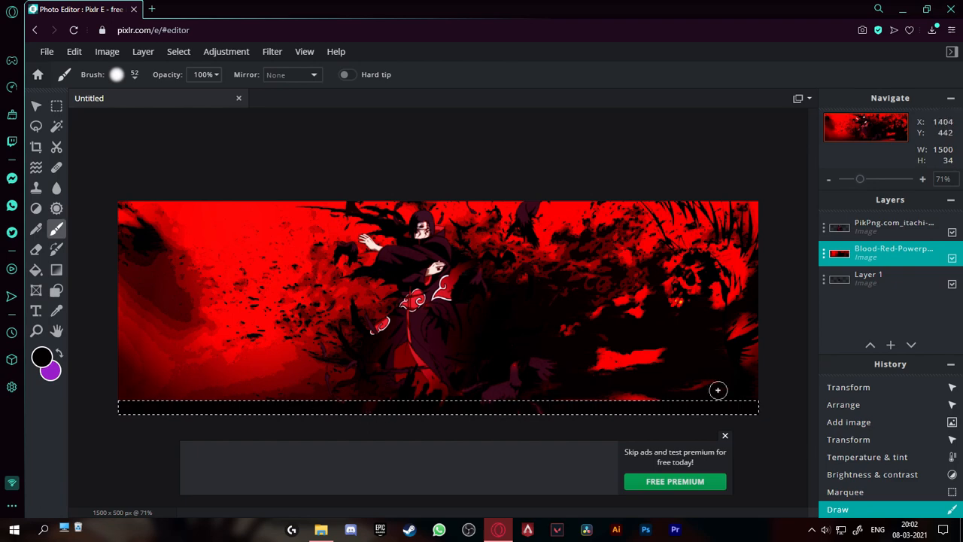
pyautogui.click(775, 409)
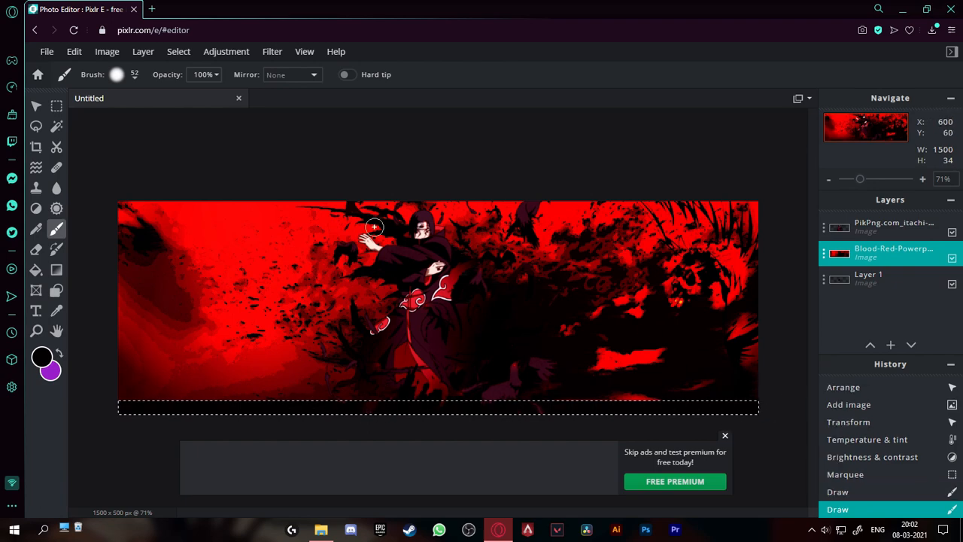
pyautogui.click(179, 51)
pyautogui.click(185, 104)
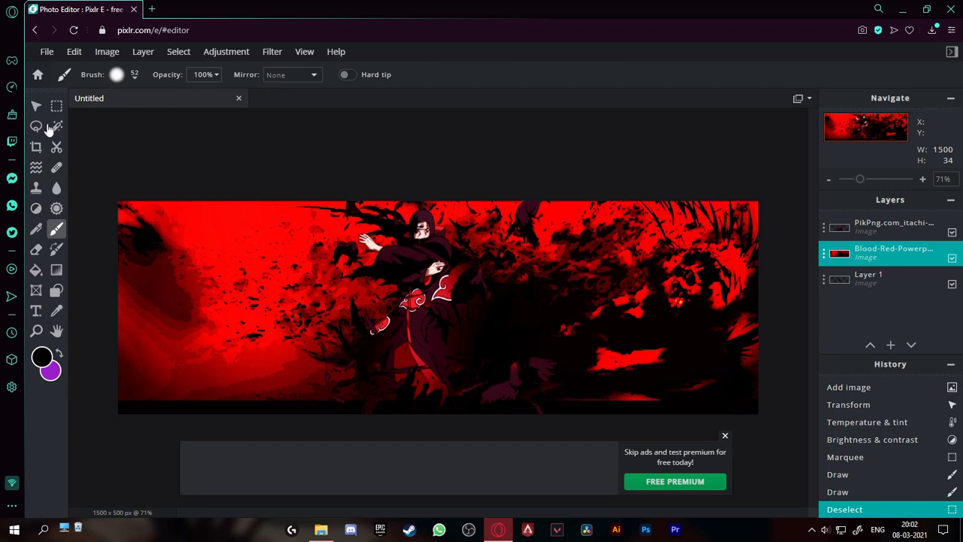
# Step: Apply a black Drop shadow to the Itachi layer with opacity 100%, blur 0 px, offset x -100 px and offset y -18 px
pyautogui.click(37, 105)
pyautogui.click(204, 155)
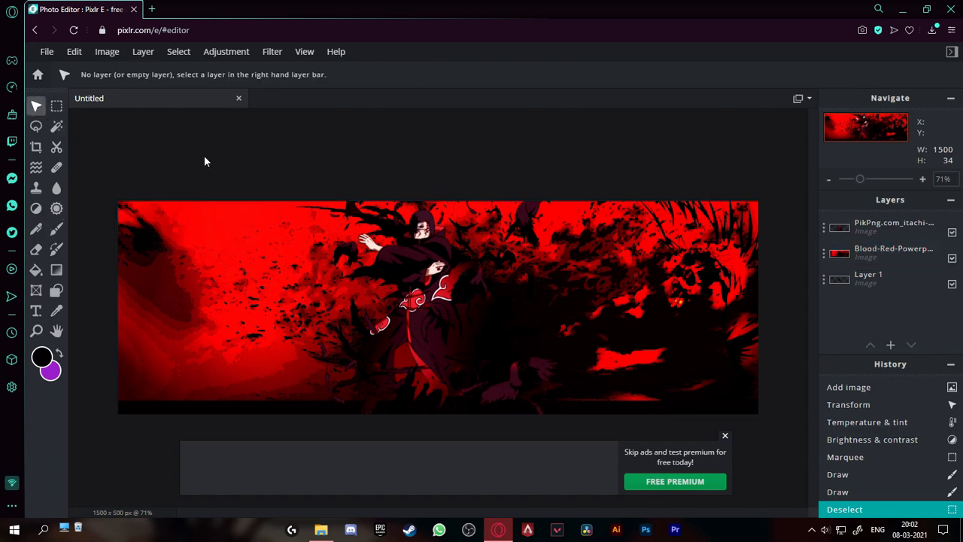
pyautogui.click(402, 250)
pyautogui.click(273, 52)
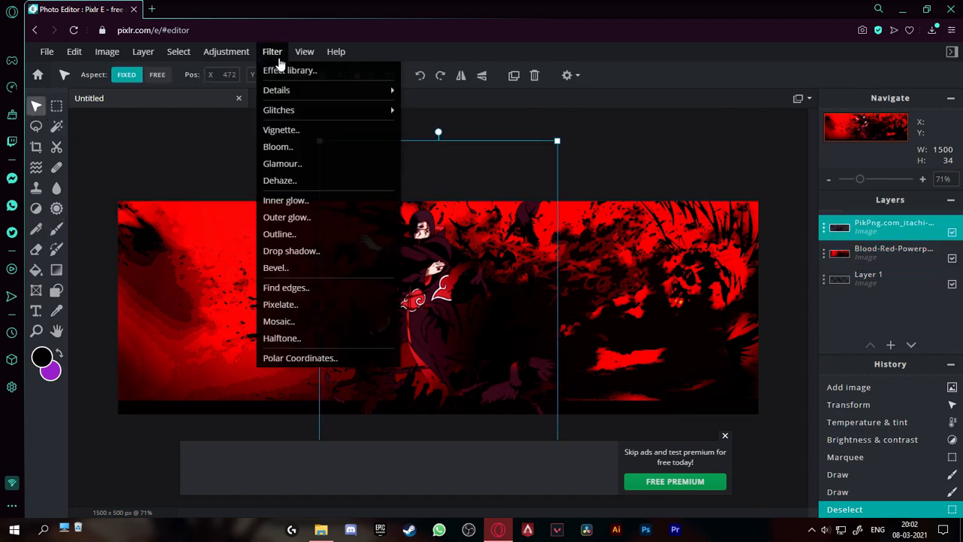
pyautogui.click(301, 252)
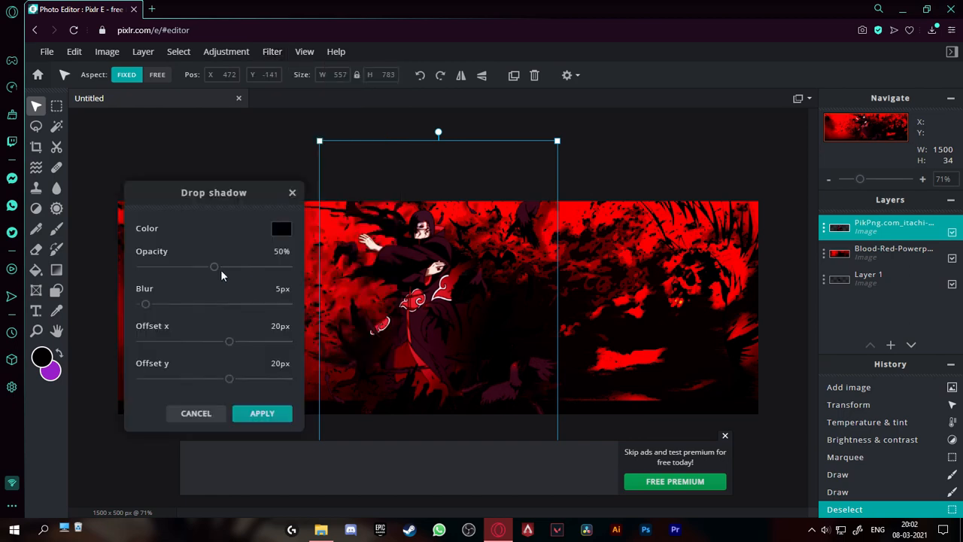
pyautogui.moveTo(214, 267); pyautogui.dragTo(320, 270)
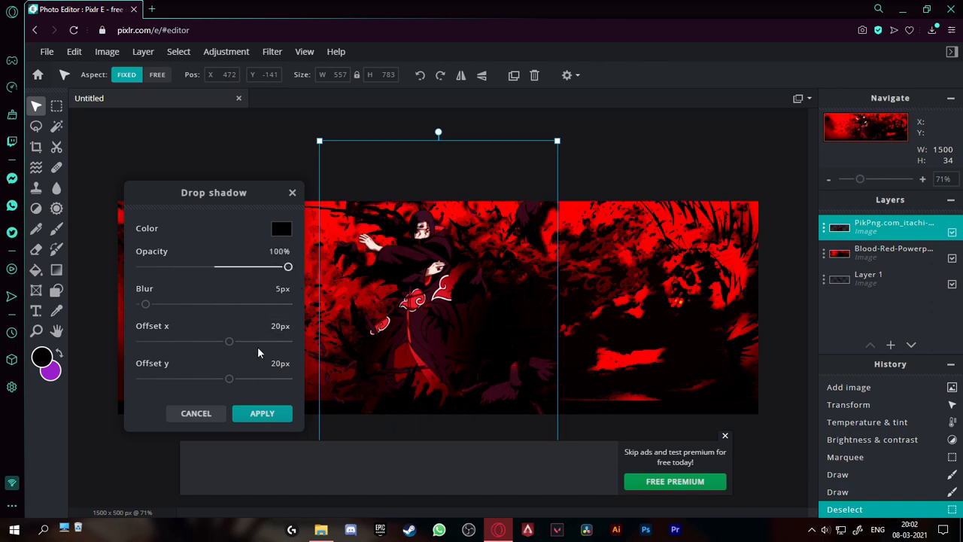
pyautogui.moveTo(219, 191); pyautogui.dragTo(747, 176)
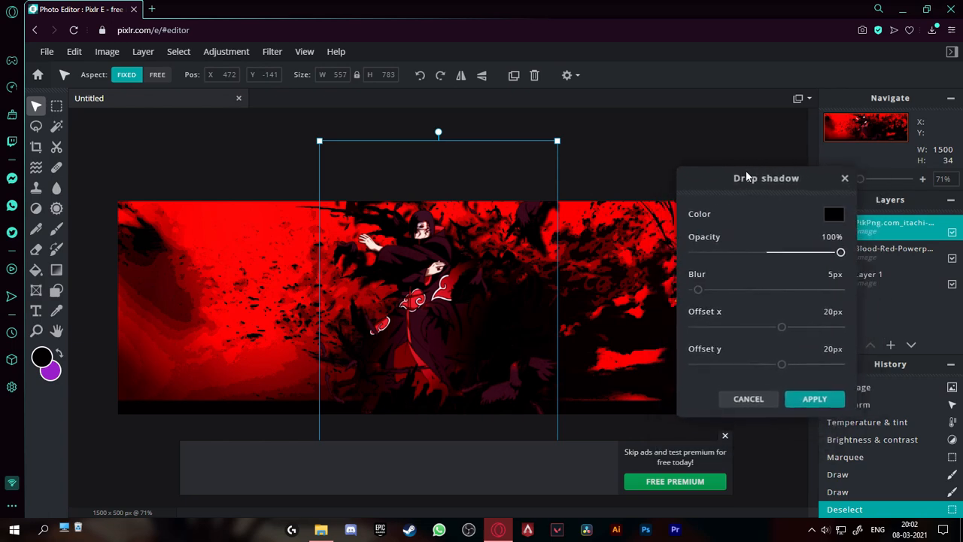
pyautogui.moveTo(695, 288); pyautogui.dragTo(679, 295)
pyautogui.moveTo(782, 327); pyautogui.dragTo(681, 337)
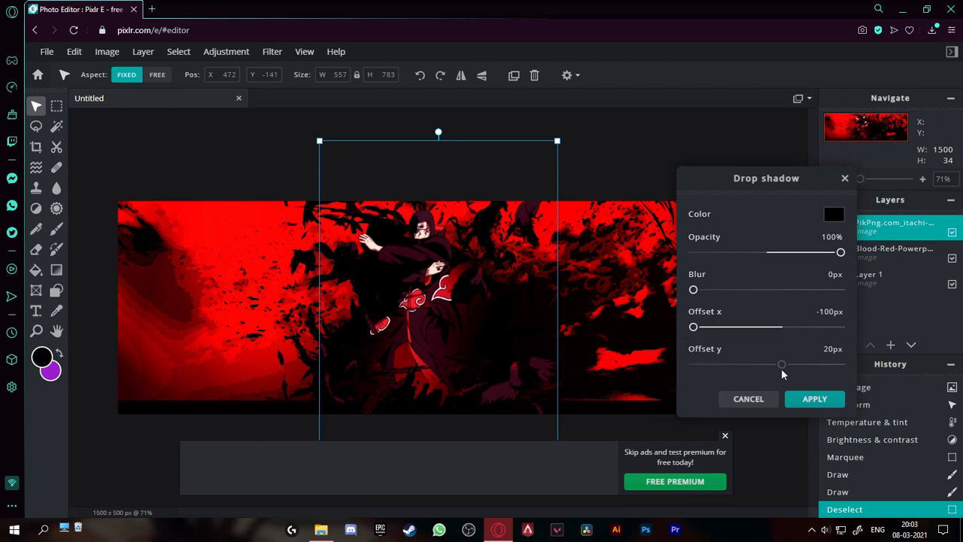
pyautogui.moveTo(782, 366); pyautogui.dragTo(755, 381)
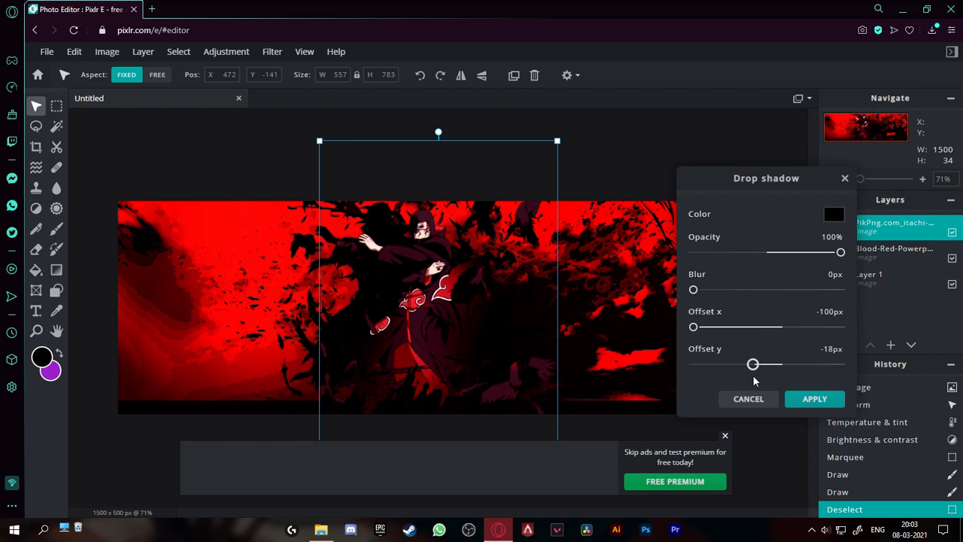
pyautogui.click(815, 399)
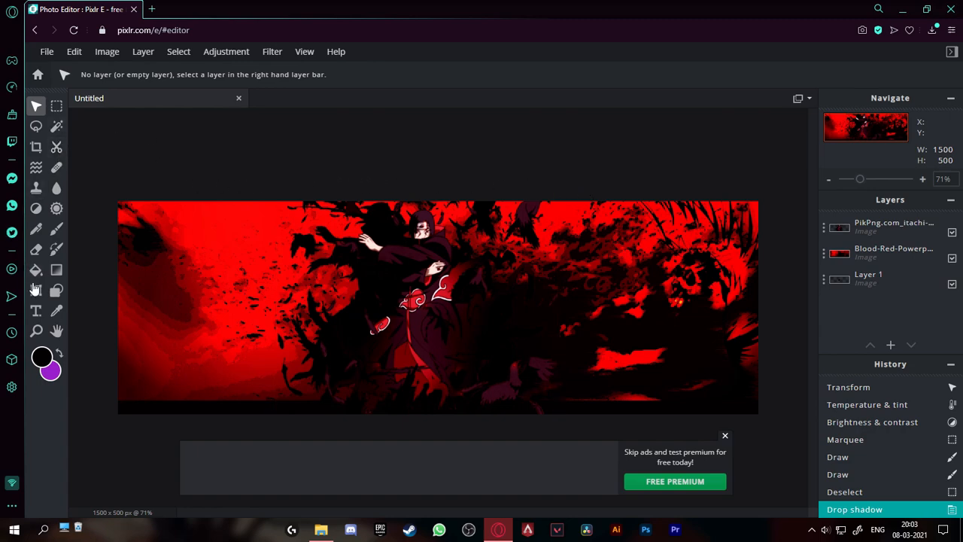
# Step: Add a new text layer and replace its placeholder text with "ITACHI"
pyautogui.click(36, 310)
pyautogui.click(240, 288)
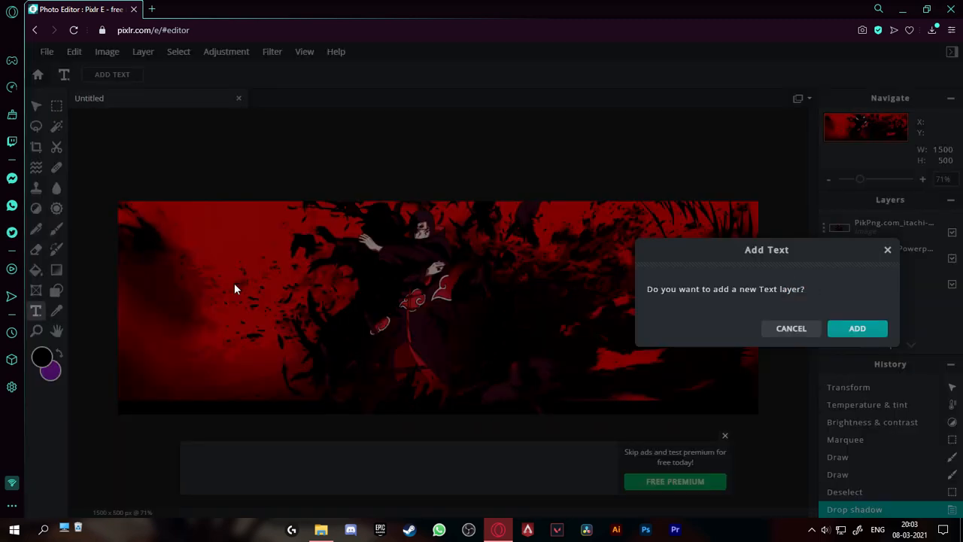
pyautogui.click(855, 330)
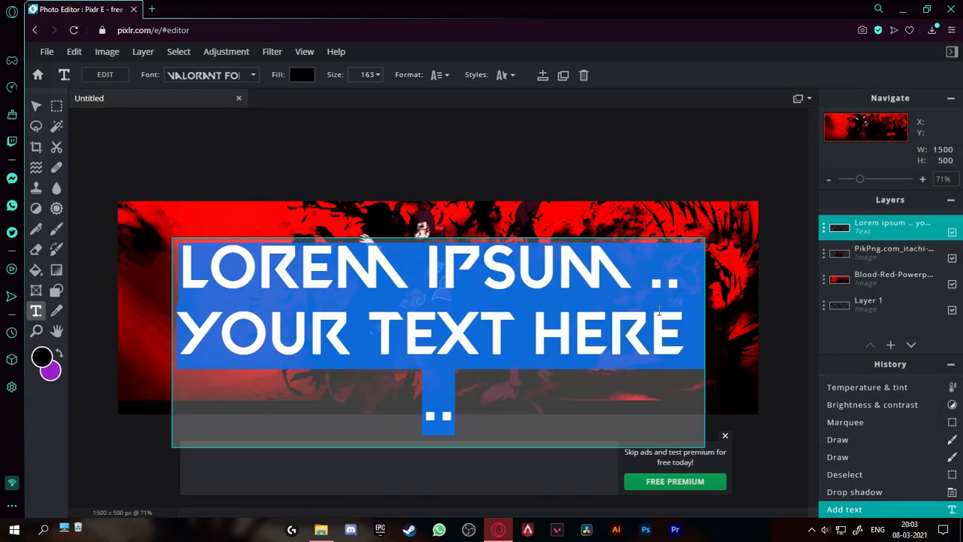
pyautogui.press('BackSpace')
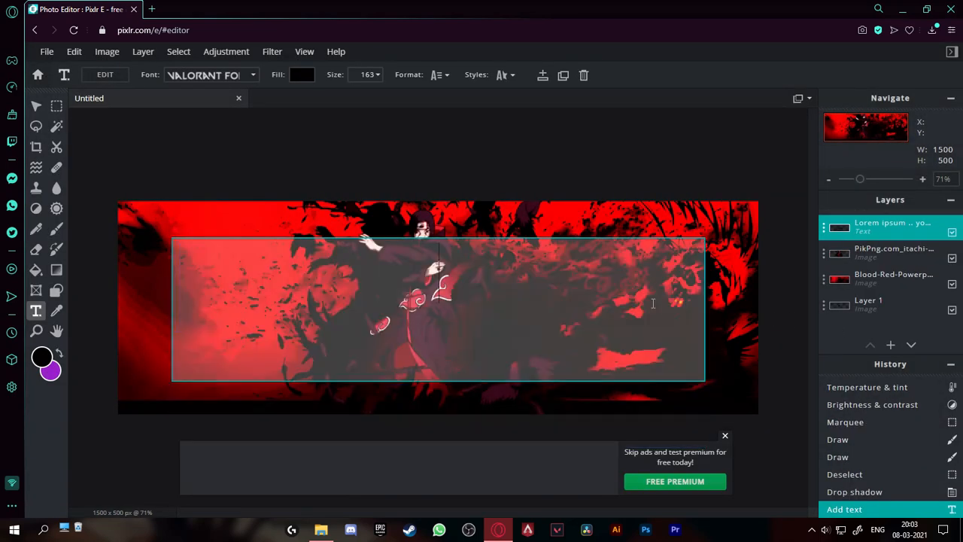
pyautogui.write('ITA')
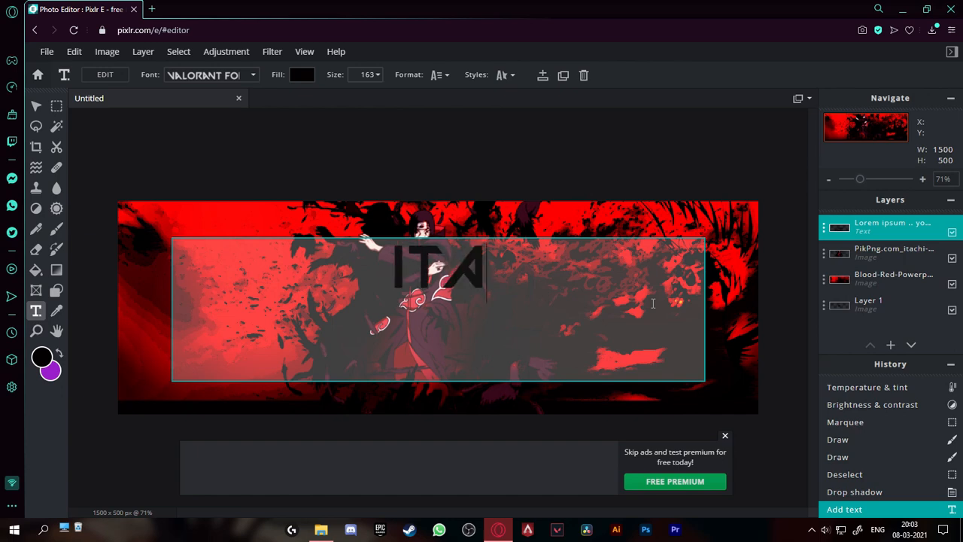
pyautogui.write('CHI')
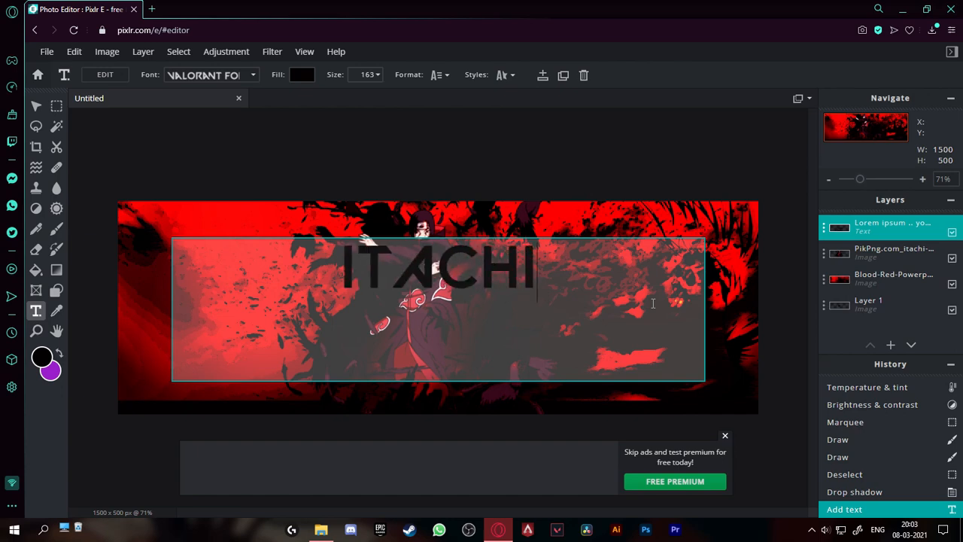
# Step: Change the ITACHI text's font to Stretchpr and move the text up to the banner's vertical middle
pyautogui.click(258, 77)
pyautogui.click(257, 75)
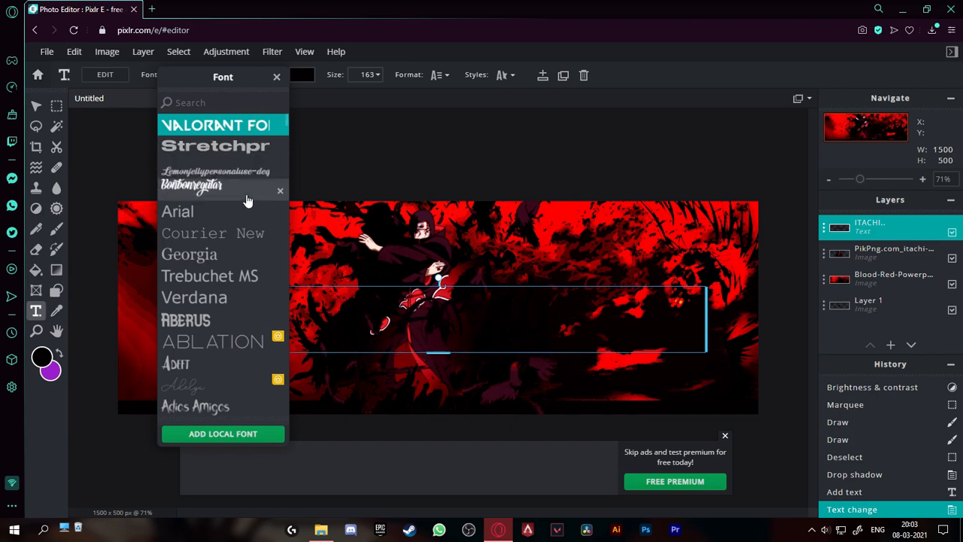
pyautogui.click(248, 151)
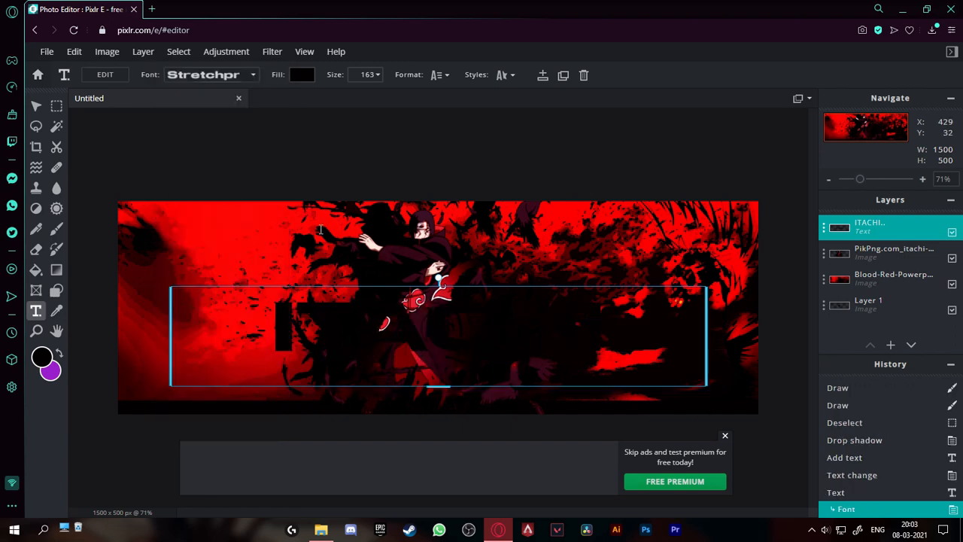
pyautogui.moveTo(415, 316); pyautogui.dragTo(414, 296)
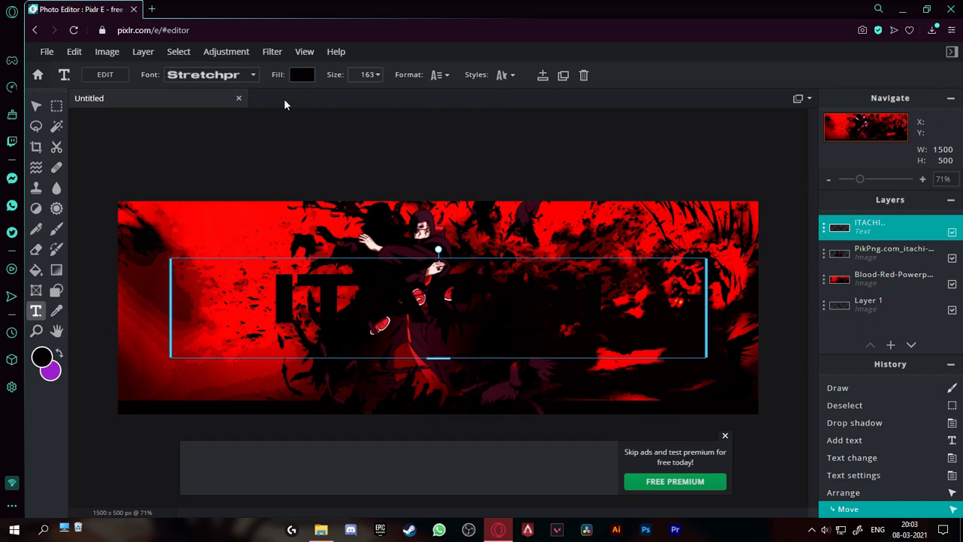
# Step: Set the ITACHI text's fill to the red #C8131A
pyautogui.click(304, 75)
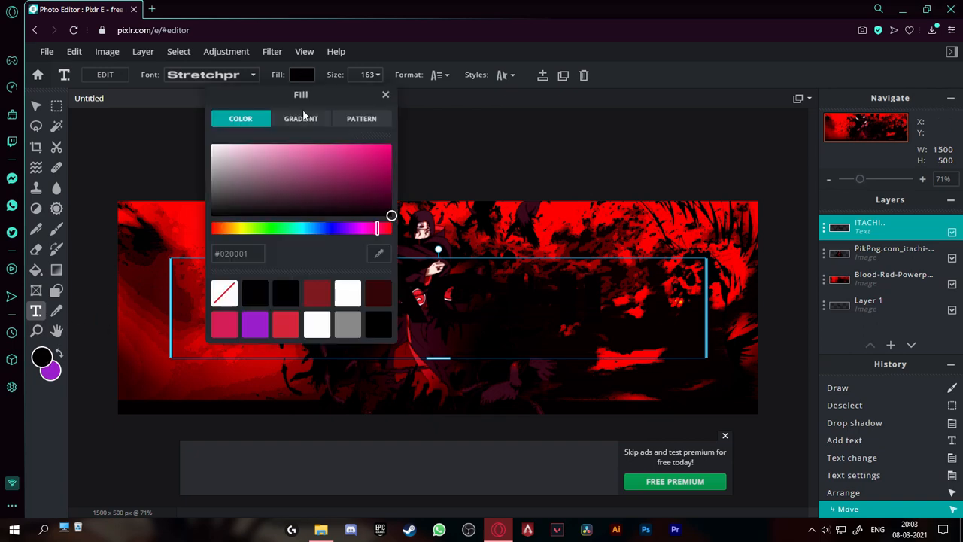
pyautogui.click(322, 296)
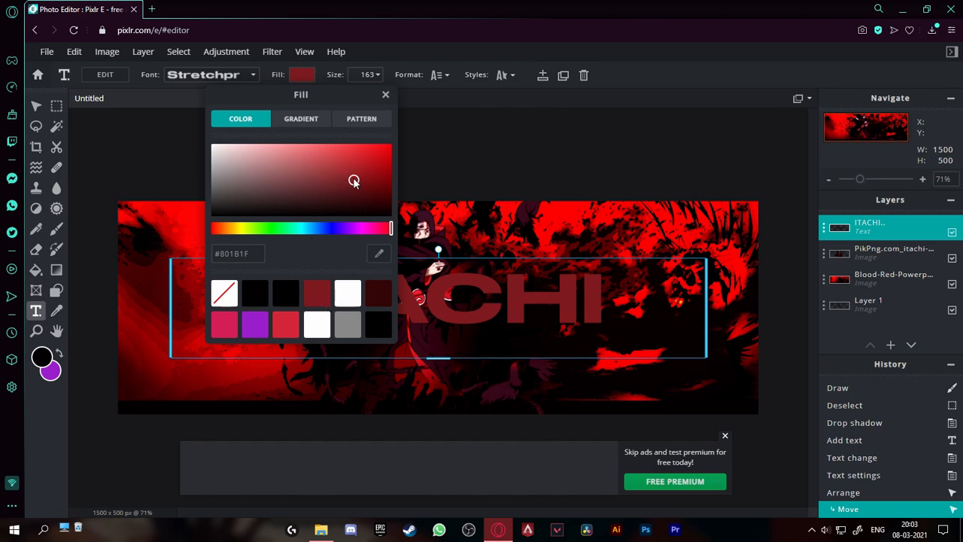
pyautogui.moveTo(353, 181); pyautogui.dragTo(376, 164)
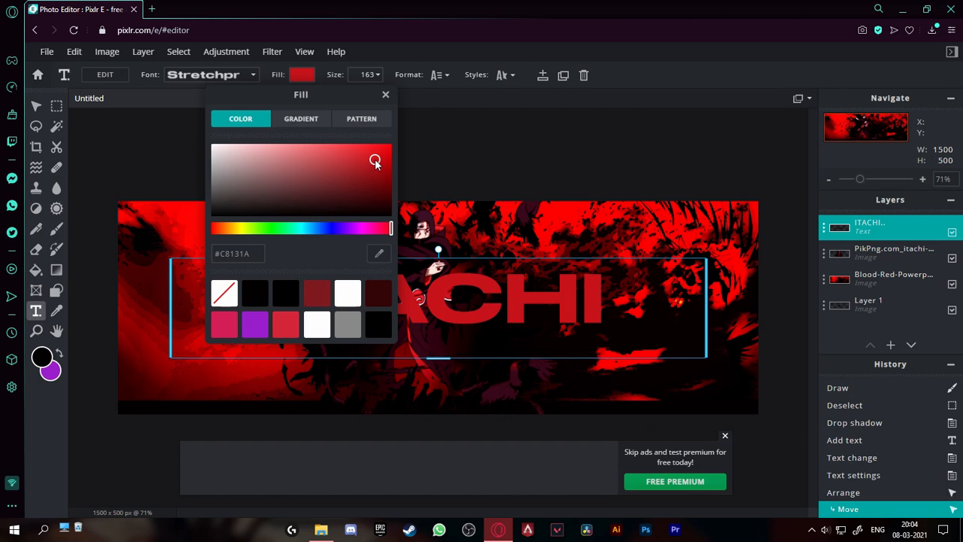
pyautogui.click(385, 95)
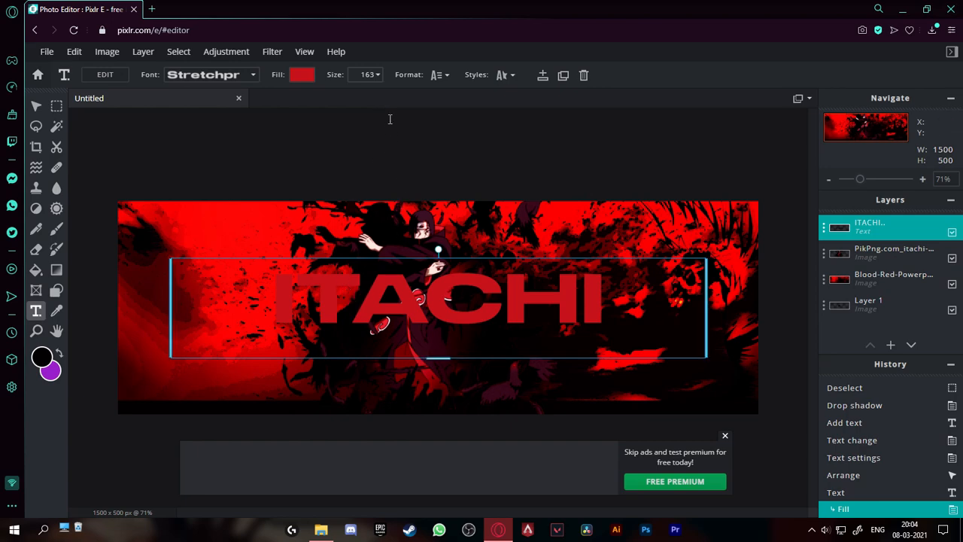
# Step: Enable the outline style on the ITACHI text and set its colour to white
pyautogui.click(508, 76)
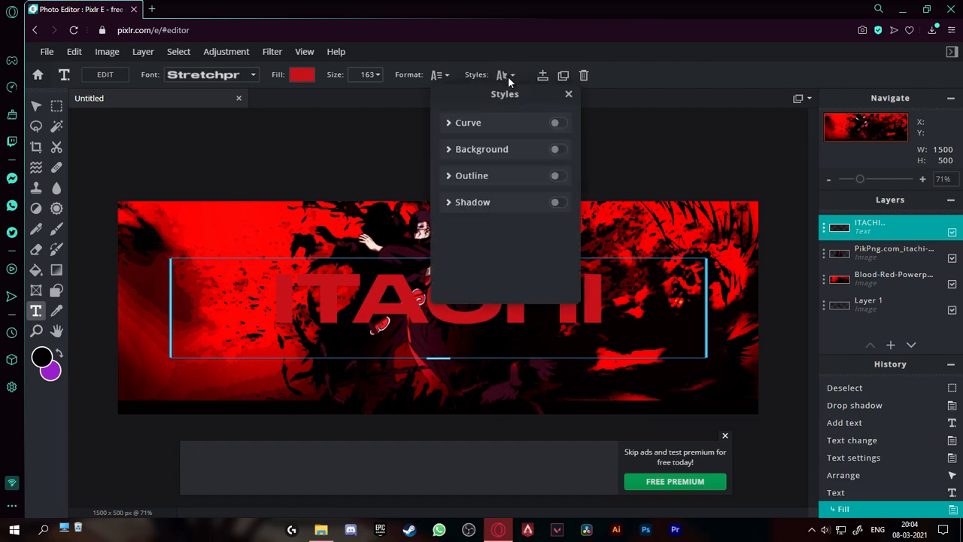
pyautogui.click(557, 177)
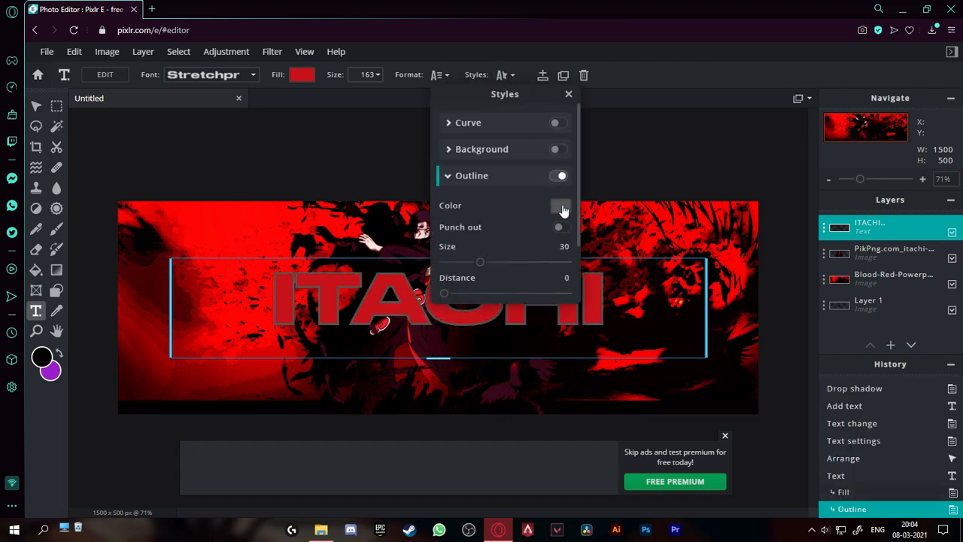
pyautogui.click(561, 205)
pyautogui.moveTo(636, 249); pyautogui.dragTo(629, 216)
pyautogui.click(873, 389)
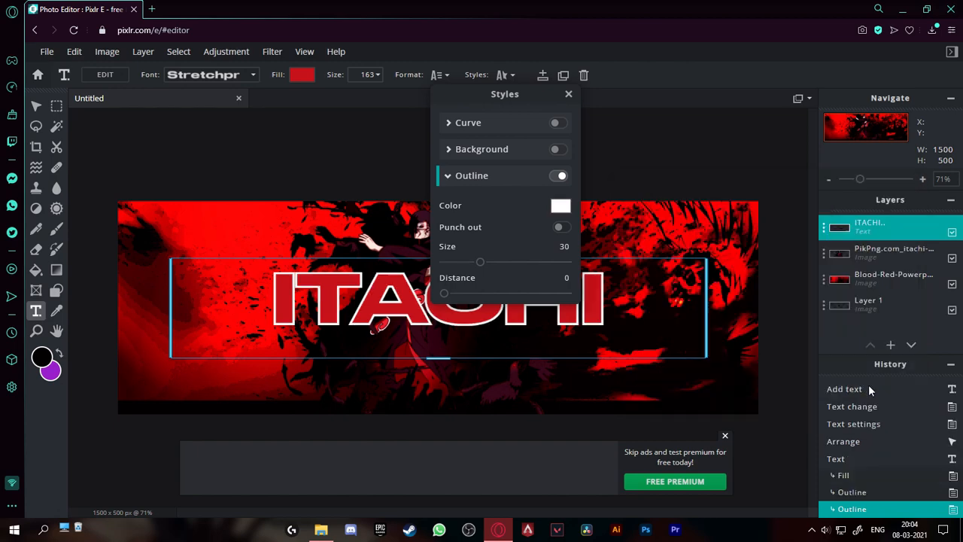
# Step: Enable punch out on the ITACHI text's outline and nudge the text slightly upward
pyautogui.click(561, 229)
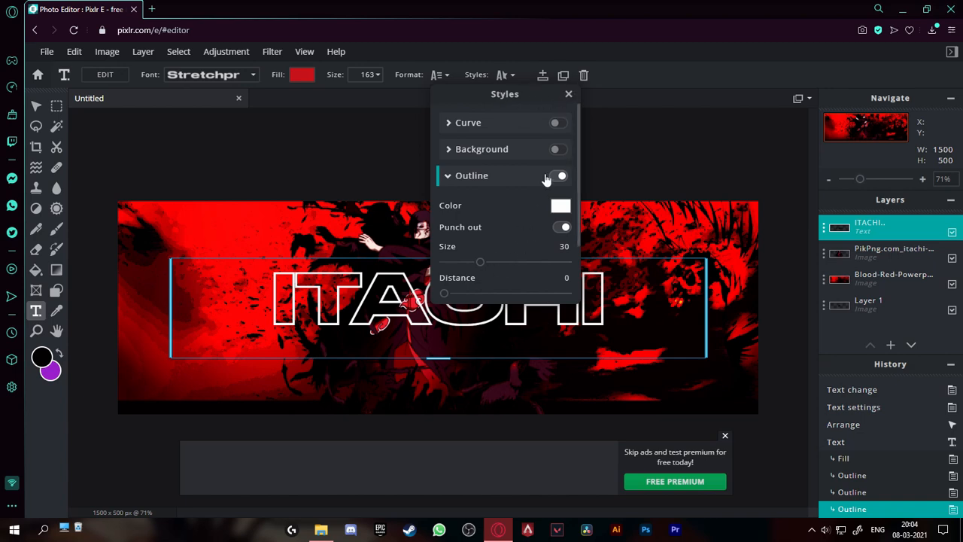
pyautogui.click(568, 95)
pyautogui.moveTo(468, 293); pyautogui.dragTo(468, 291)
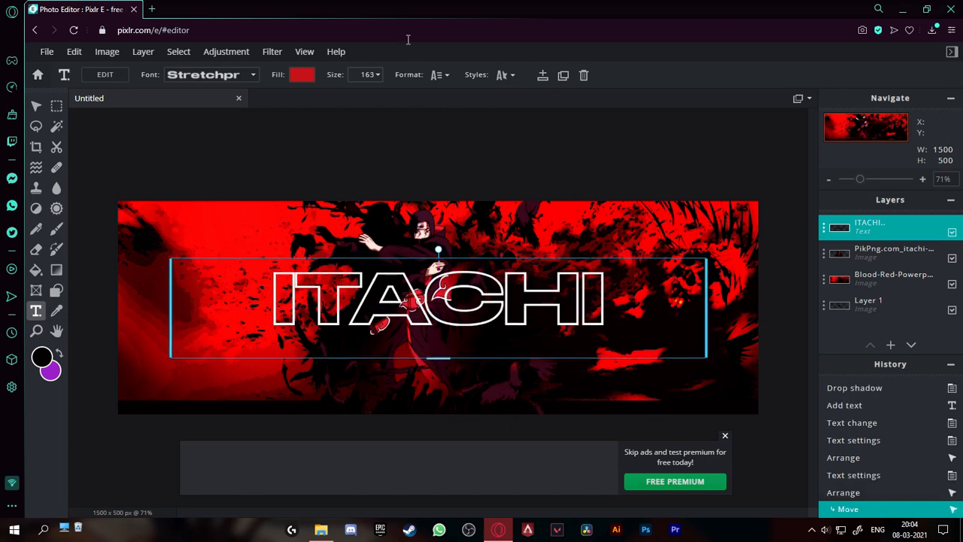
# Step: Set the ITACHI text to italic
pyautogui.click(448, 76)
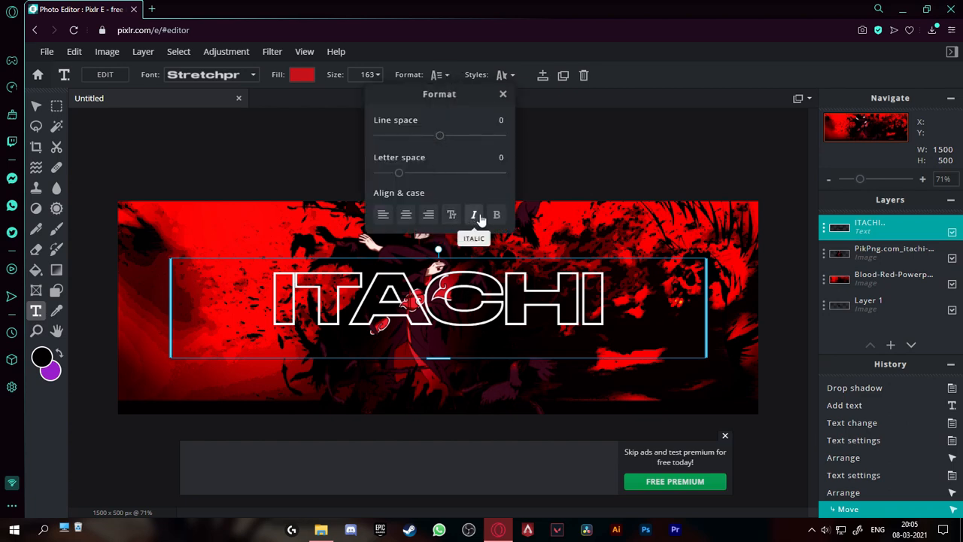
pyautogui.click(481, 219)
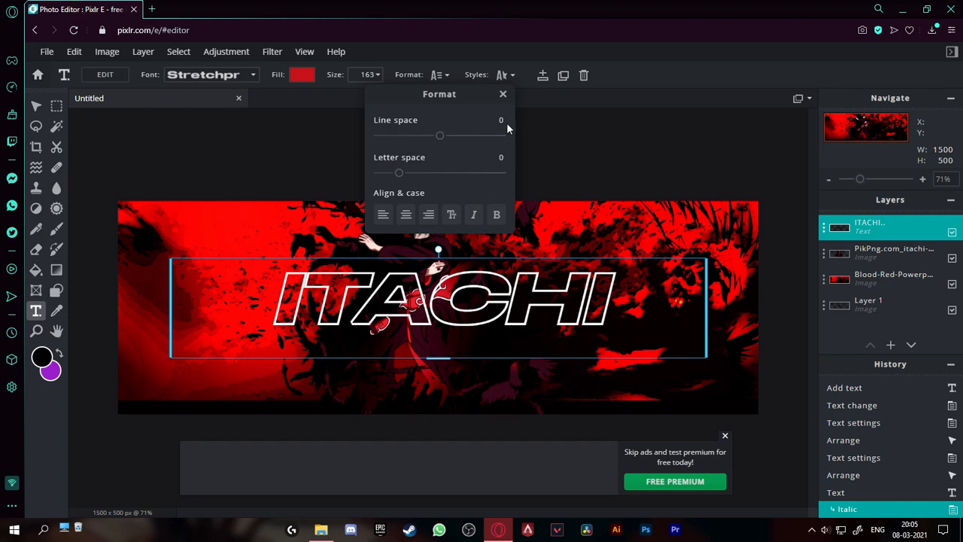
pyautogui.click(503, 94)
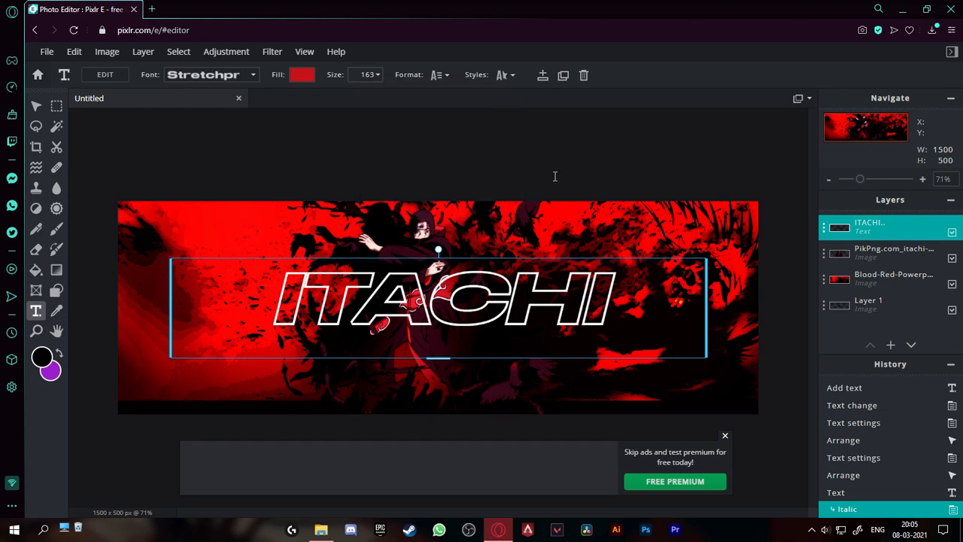
# Step: Duplicate the ITACHI text layer and offset the copy slightly up and left, to about X 105, Y 125
pyautogui.click(36, 106)
pyautogui.click(151, 164)
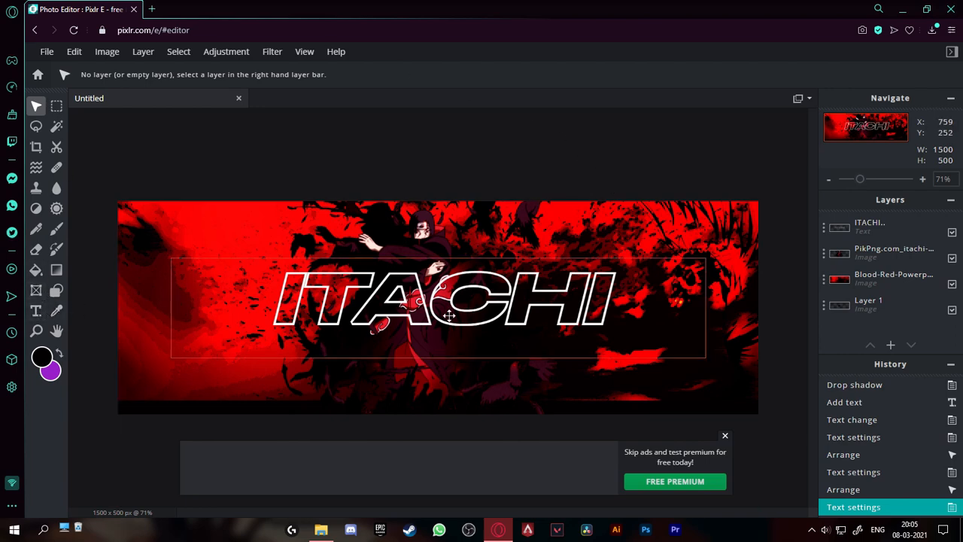
pyautogui.click(361, 289)
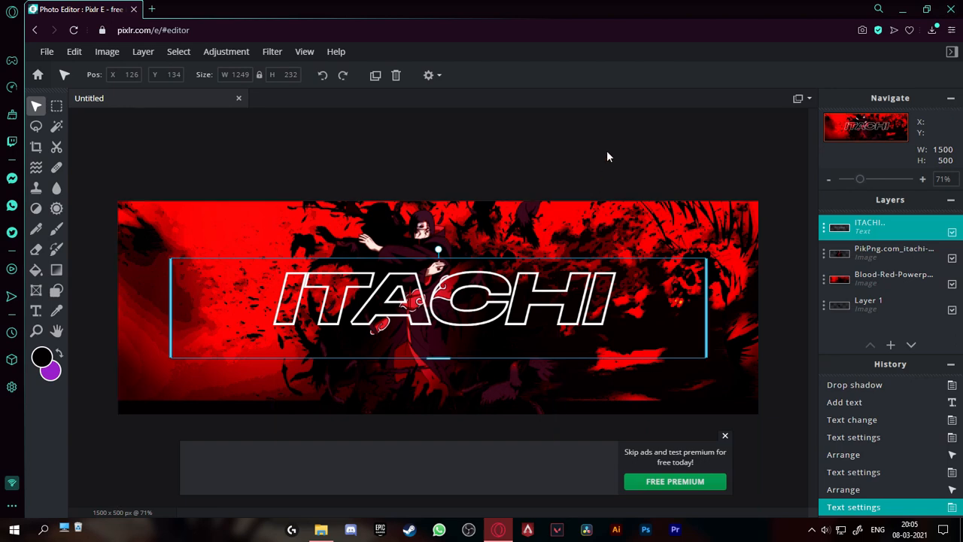
pyautogui.hotkey('ctrl', 'v')
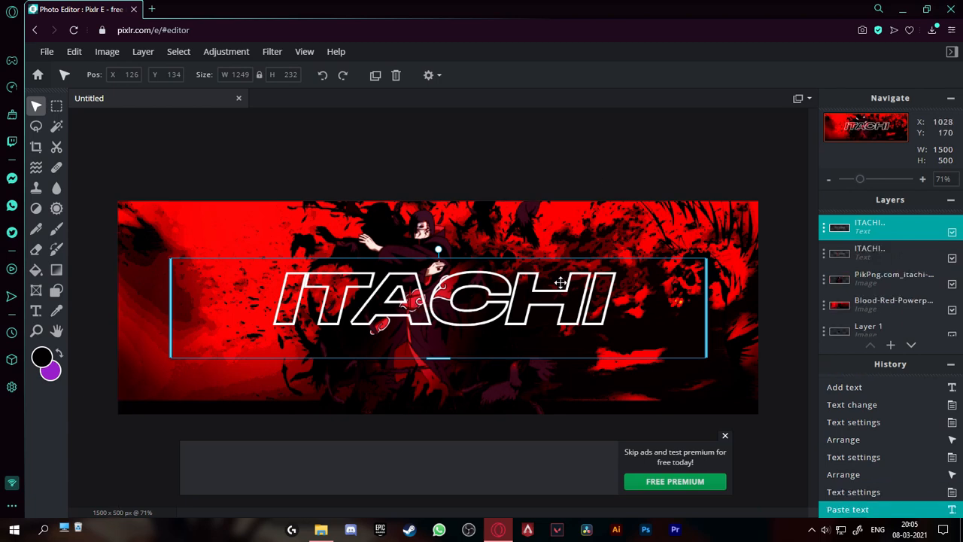
pyautogui.moveTo(574, 290)
pyautogui.mouseDown()
pyautogui.moveTo(597, 237)
pyautogui.moveTo(548, 231)
pyautogui.moveTo(570, 260)
pyautogui.moveTo(562, 285)
pyautogui.mouseUp()
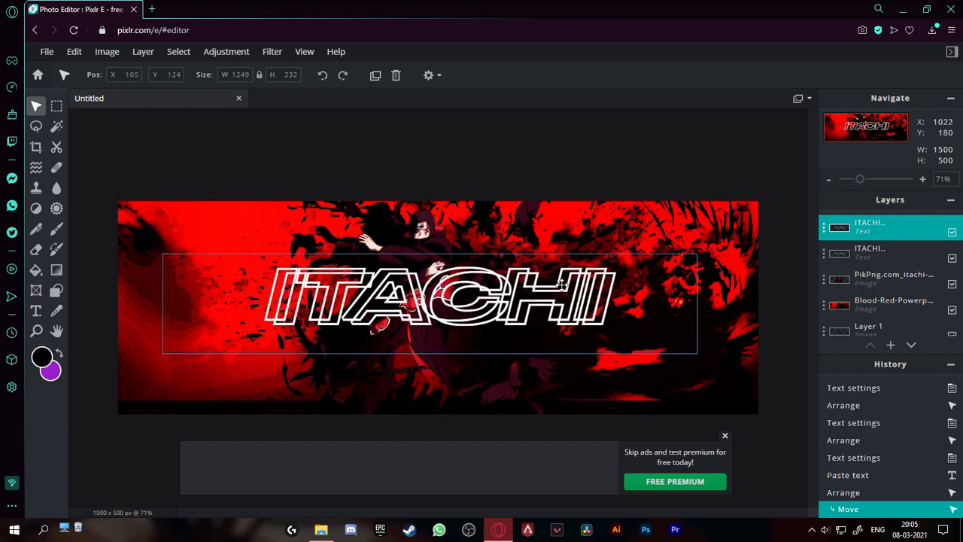
pyautogui.moveTo(561, 284); pyautogui.dragTo(562, 285)
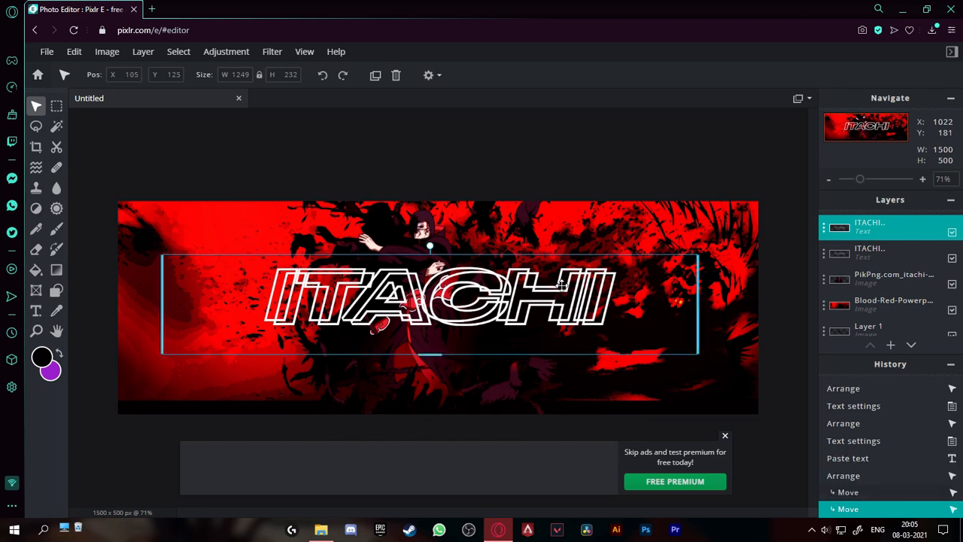
pyautogui.click(566, 158)
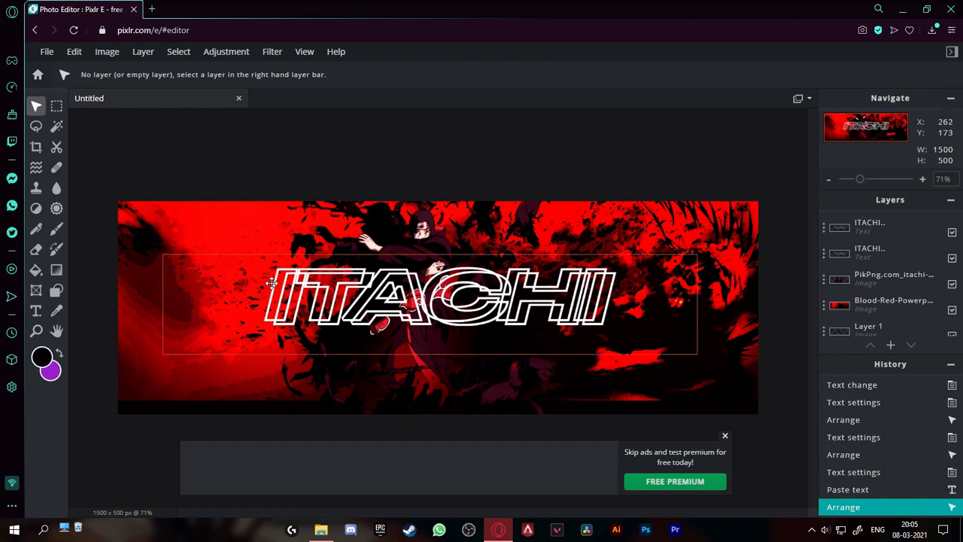
# Step: Shrink the ITACHI copy to about 430 x 79 px and centre it at the banner's bottom edge
pyautogui.click(453, 283)
pyautogui.moveTo(452, 283); pyautogui.dragTo(446, 348)
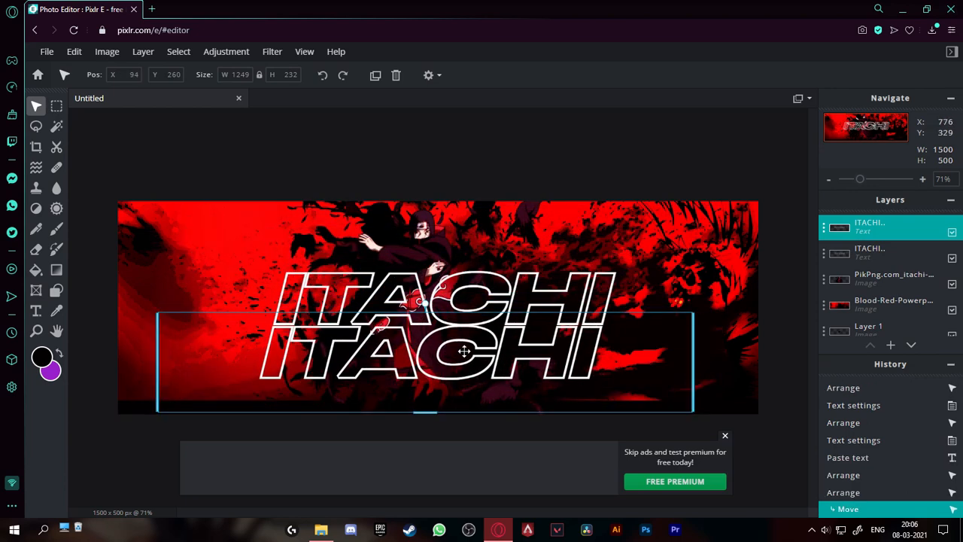
pyautogui.click(435, 349)
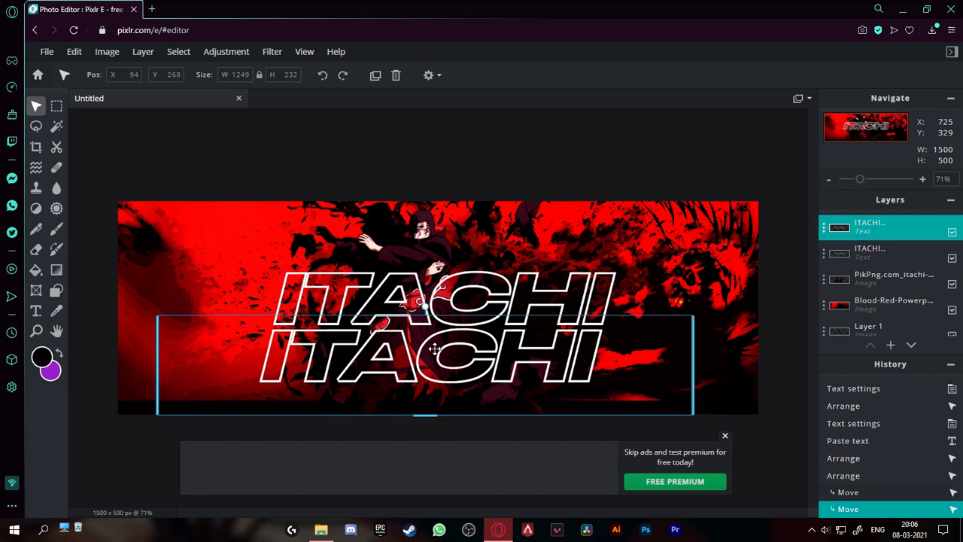
pyautogui.moveTo(427, 418); pyautogui.dragTo(435, 357)
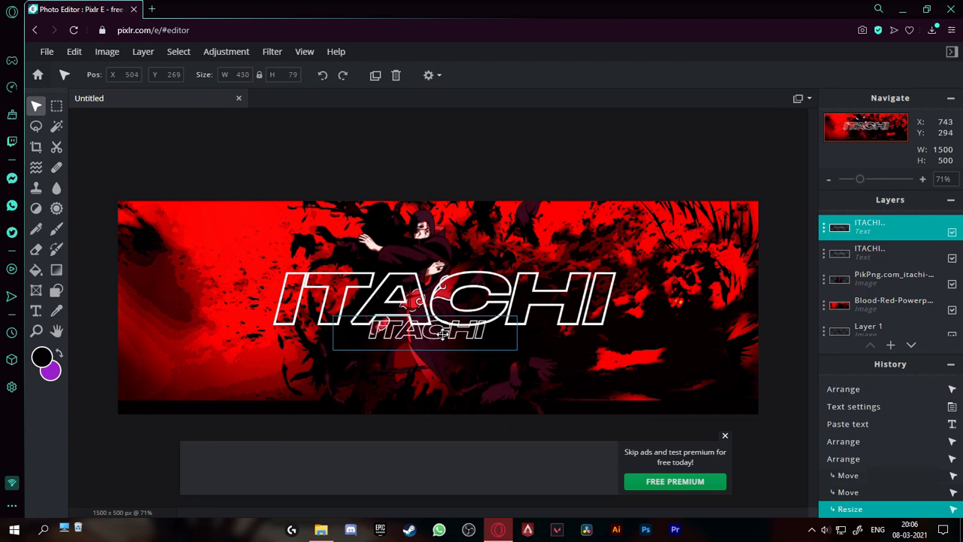
pyautogui.moveTo(438, 322); pyautogui.dragTo(459, 400)
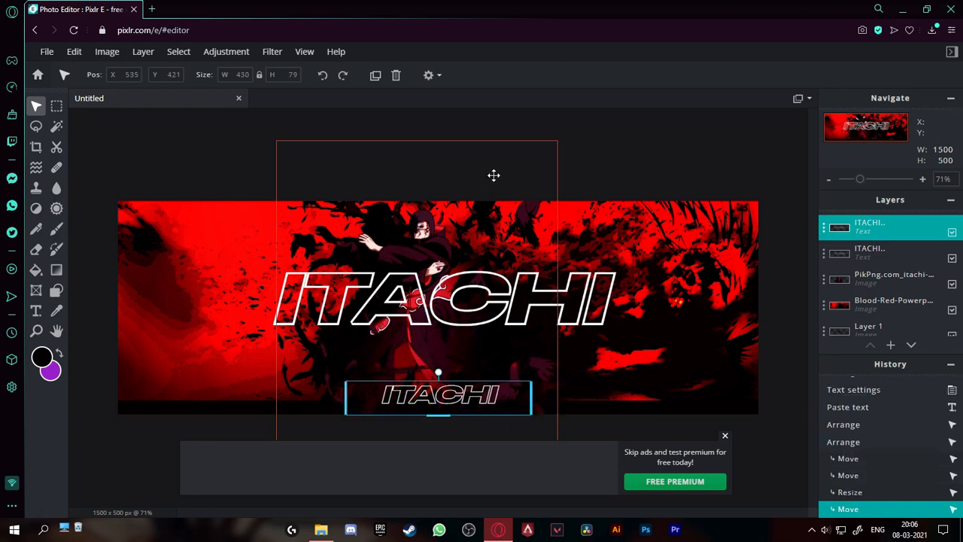
pyautogui.click(602, 143)
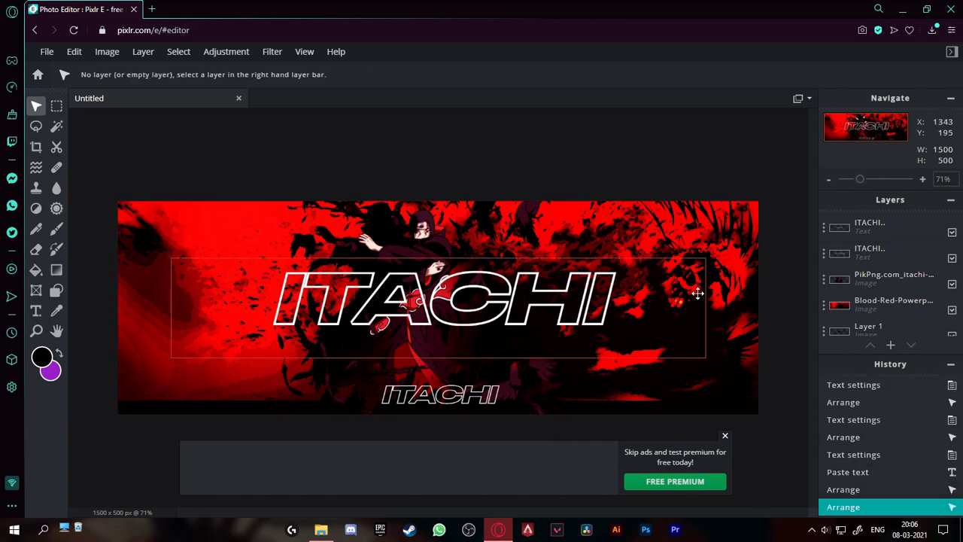
# Step: Move the small ITACHI copy to the banner's upper-left area and narrow its text box to about 416 px
pyautogui.click(483, 406)
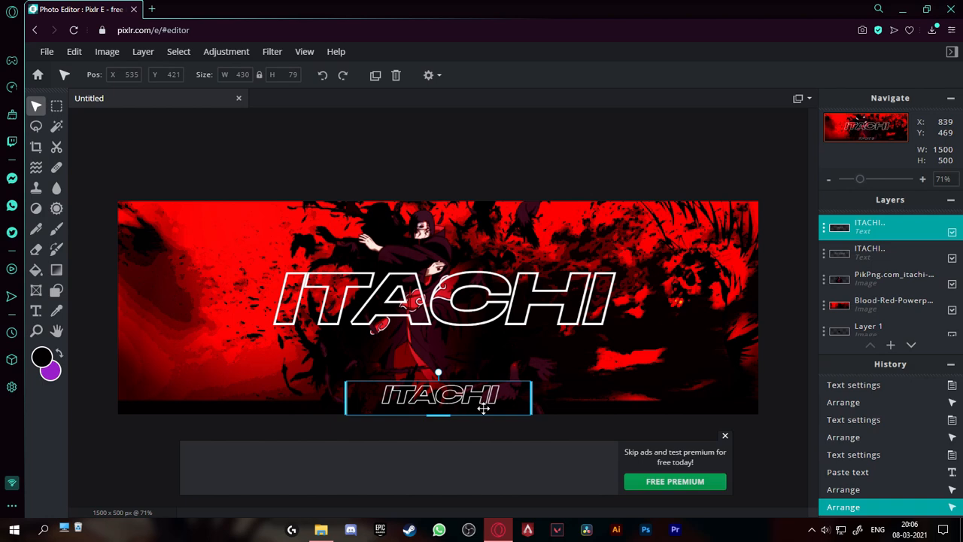
pyautogui.click(274, 53)
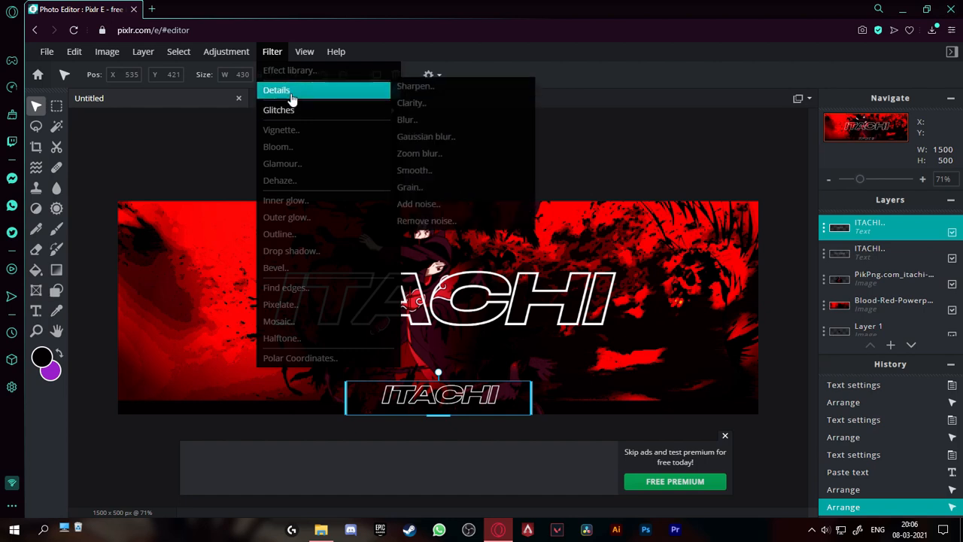
pyautogui.click(218, 98)
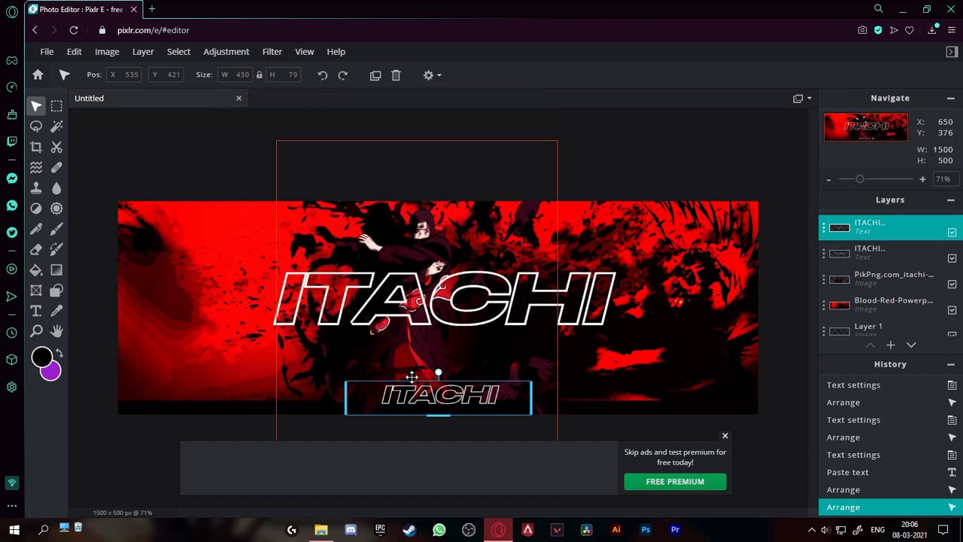
pyautogui.moveTo(432, 402); pyautogui.dragTo(182, 254)
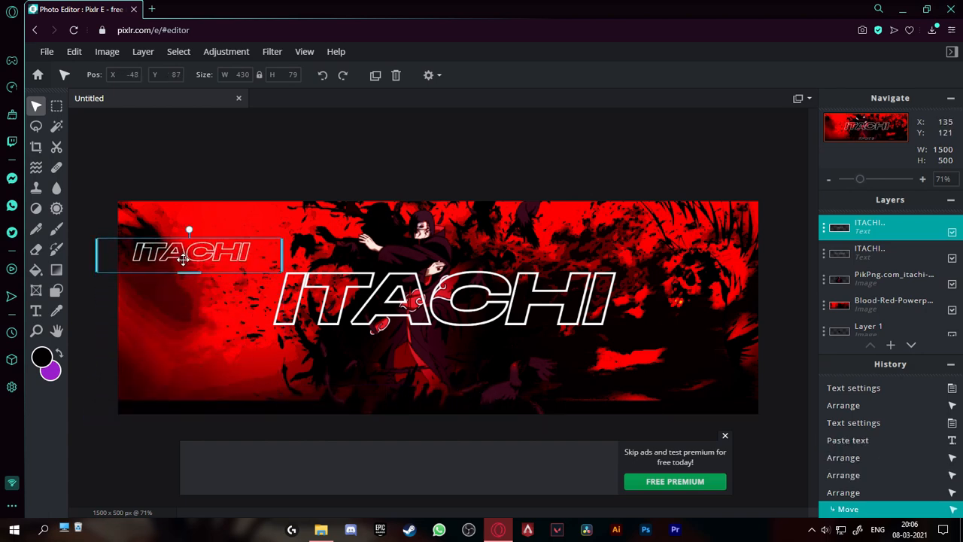
pyautogui.moveTo(287, 260)
pyautogui.mouseDown()
pyautogui.moveTo(290, 277)
pyautogui.moveTo(309, 267)
pyautogui.moveTo(243, 252)
pyautogui.moveTo(277, 256)
pyautogui.mouseUp()
# Step: Replace the small copy's text with lowercase "itachi"
pyautogui.doubleClick(232, 258)
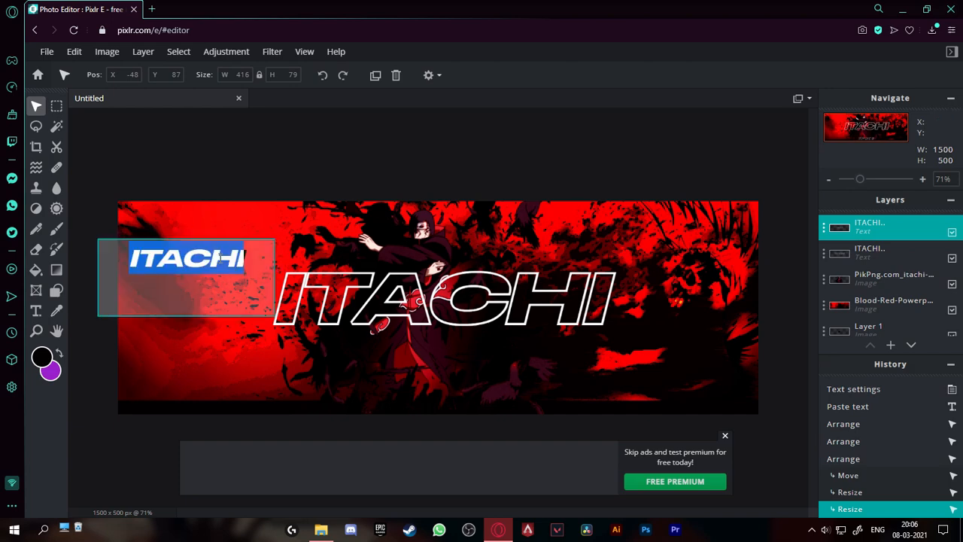
pyautogui.press('BackSpace')
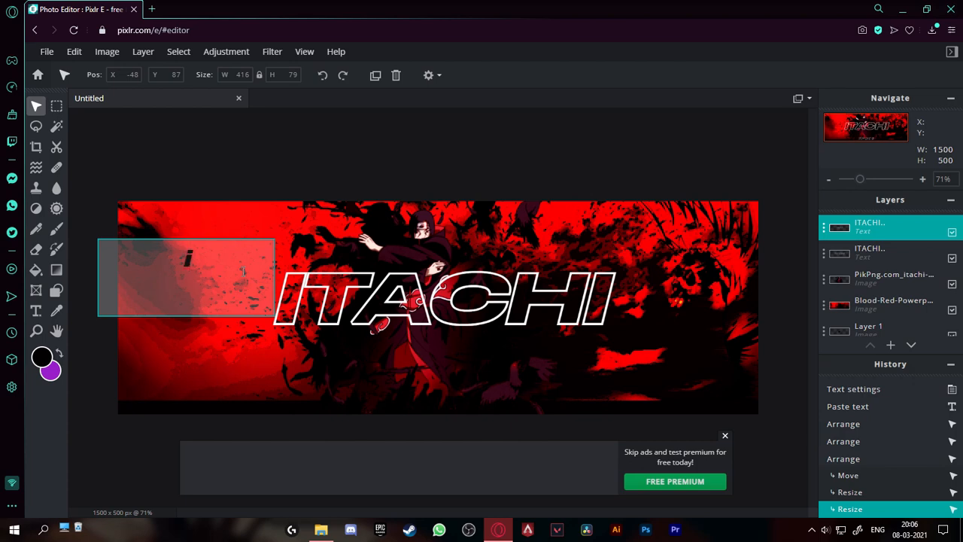
pyautogui.write('tac')
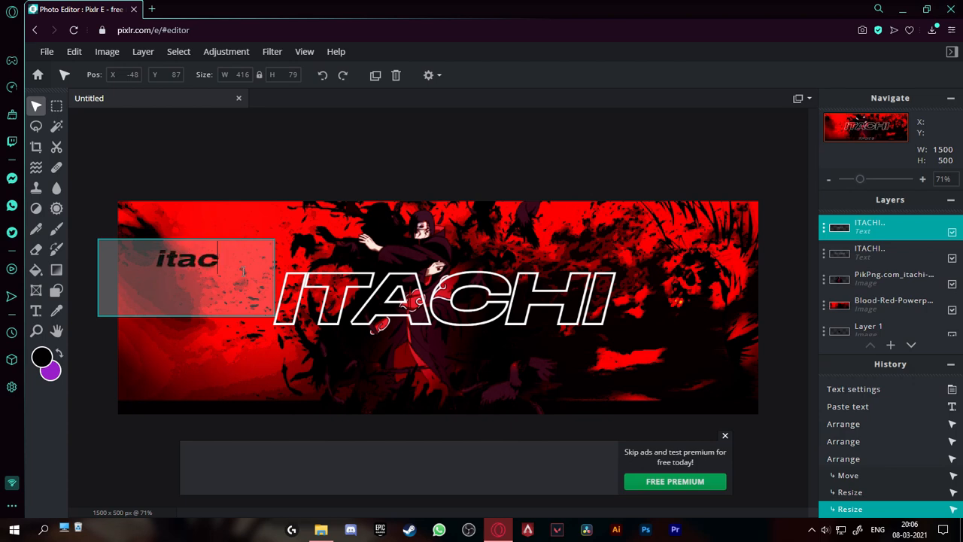
pyautogui.write('hi')
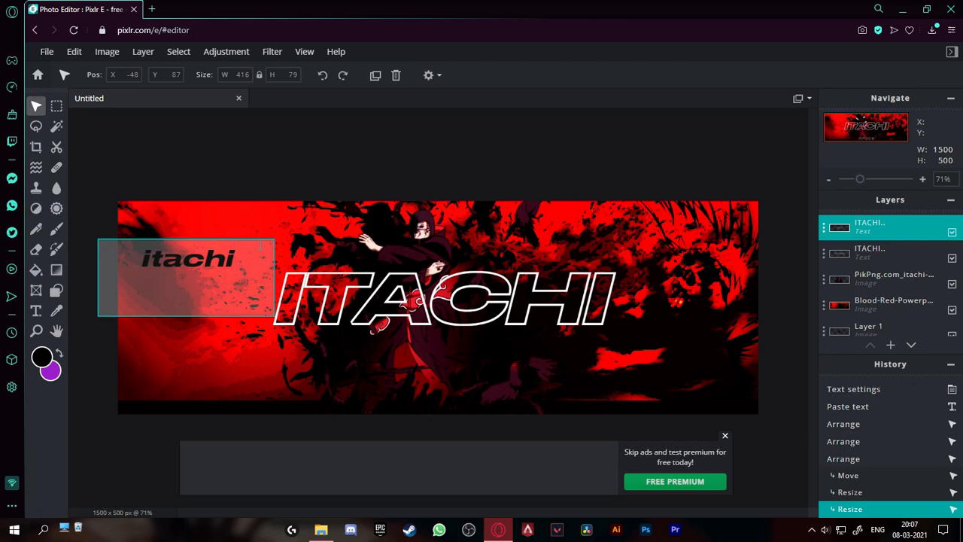
pyautogui.click(184, 204)
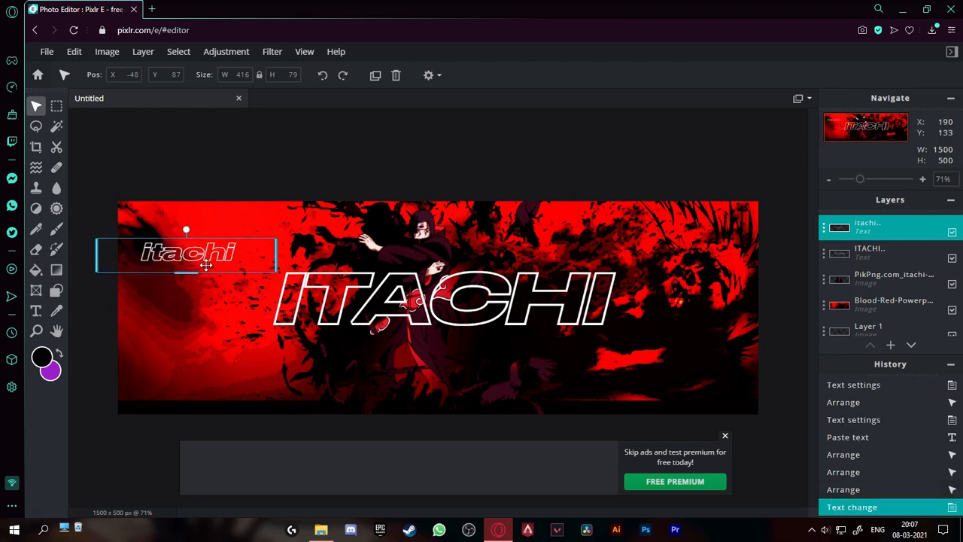
# Step: Shrink the small itachi text to about 238 x 47 px and place it in the banner's lower-left corner
pyautogui.moveTo(204, 259); pyautogui.dragTo(155, 400)
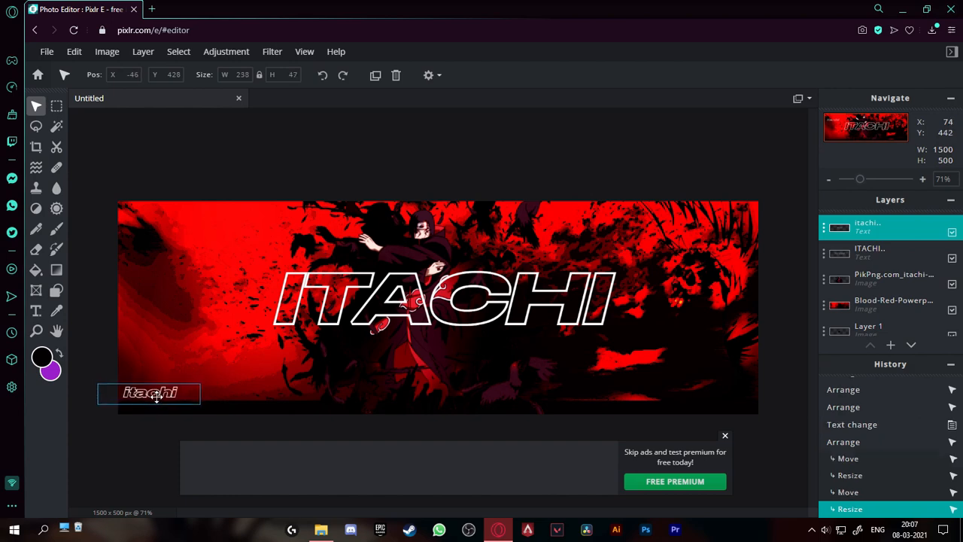
pyautogui.click(185, 327)
pyautogui.click(148, 342)
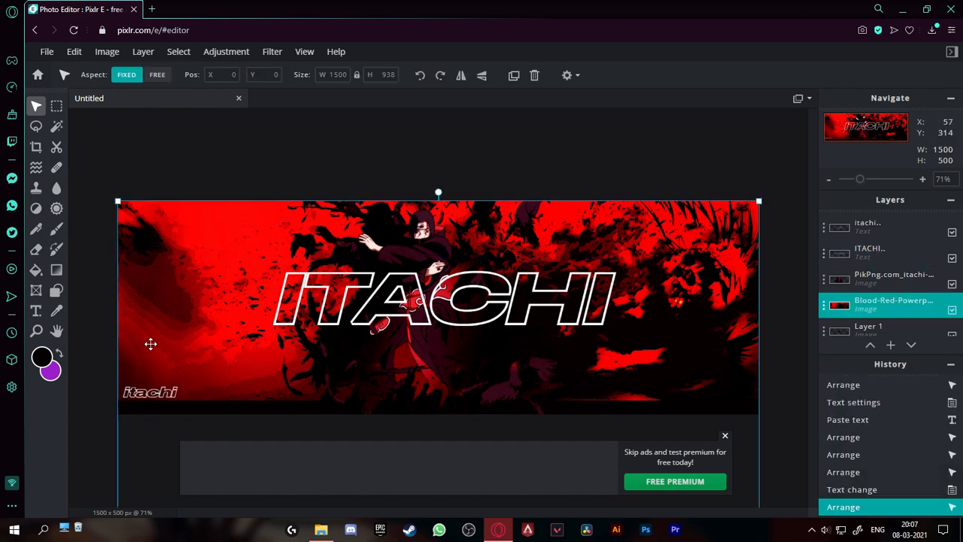
pyautogui.click(160, 173)
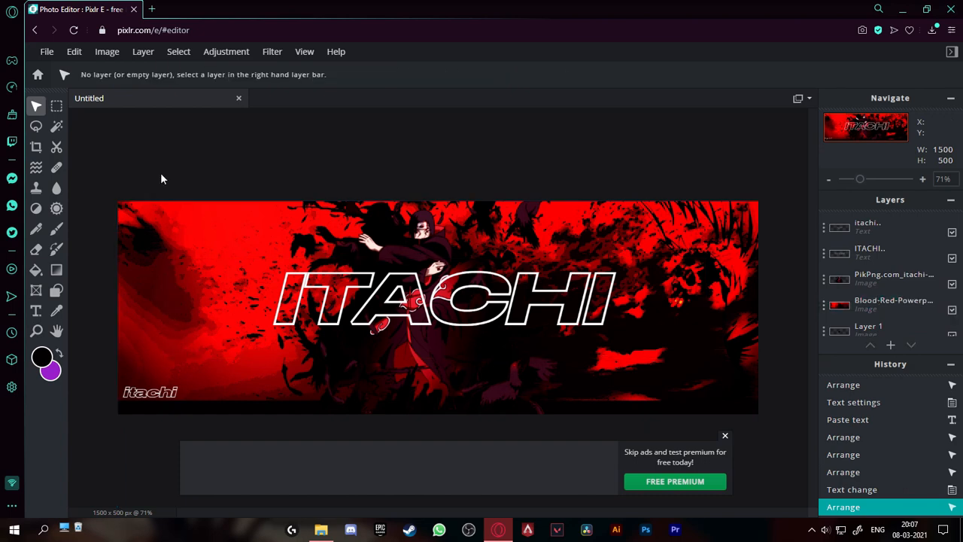
# Step: Add a new text layer reading "X" and set its font to Stretchpr
pyautogui.click(39, 314)
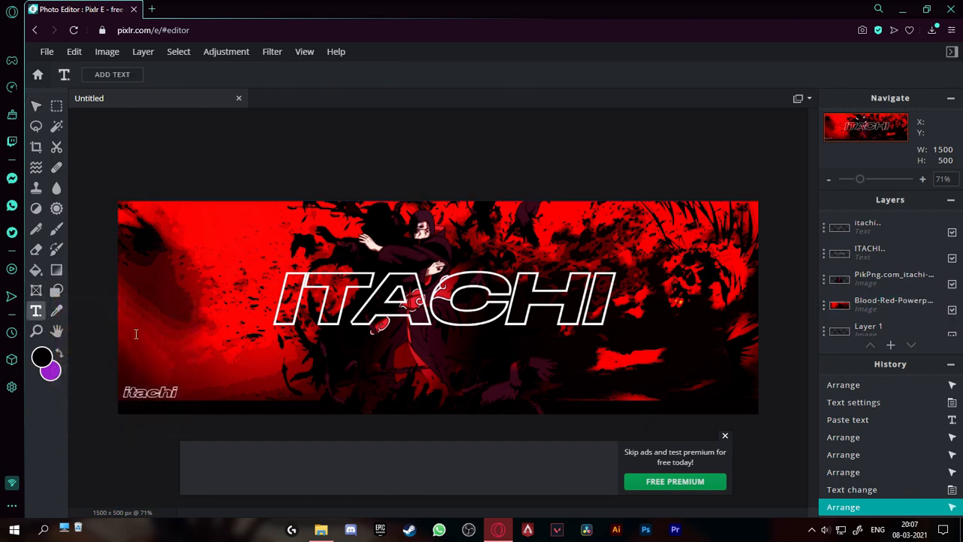
pyautogui.click(157, 363)
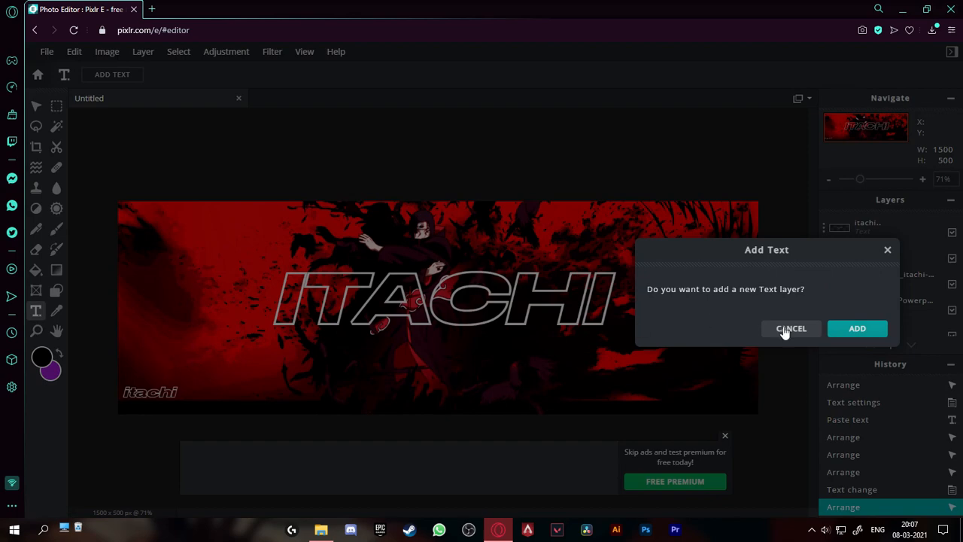
pyautogui.click(857, 329)
pyautogui.press('BackSpace')
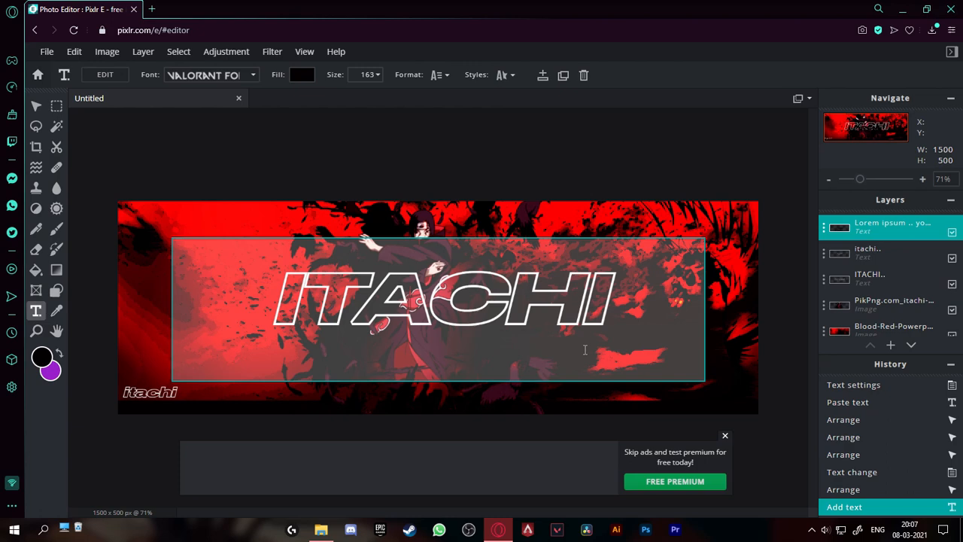
pyautogui.write('X')
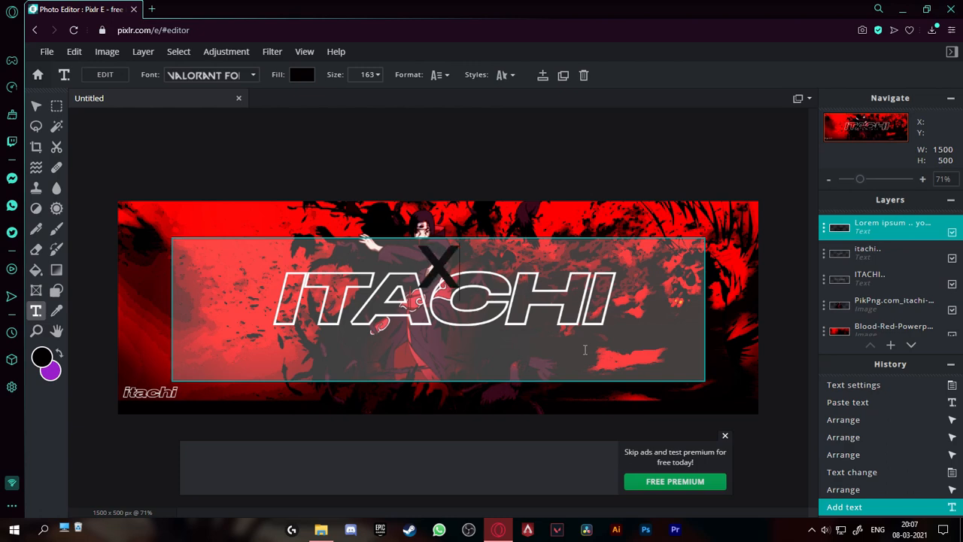
pyautogui.click(258, 74)
pyautogui.click(260, 146)
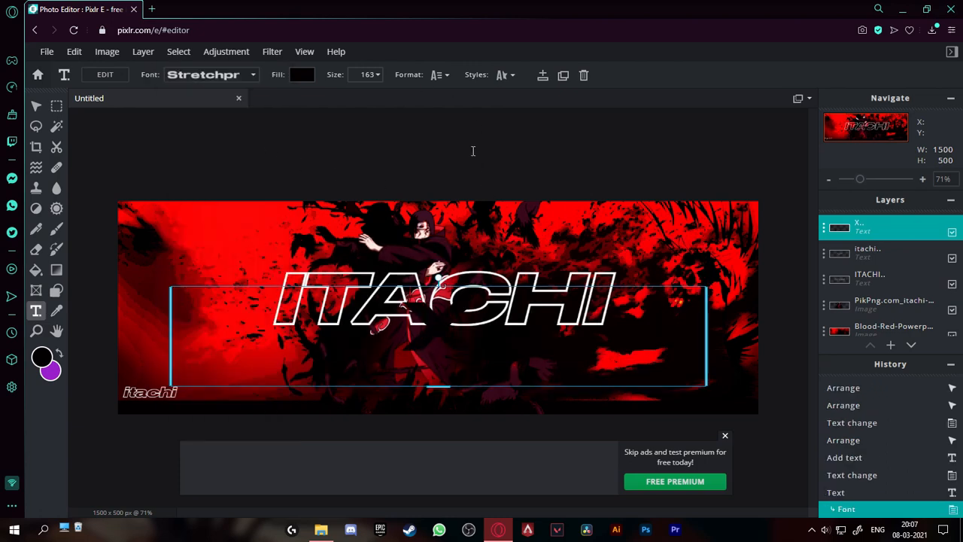
# Step: Try the background style on the X text
pyautogui.click(504, 75)
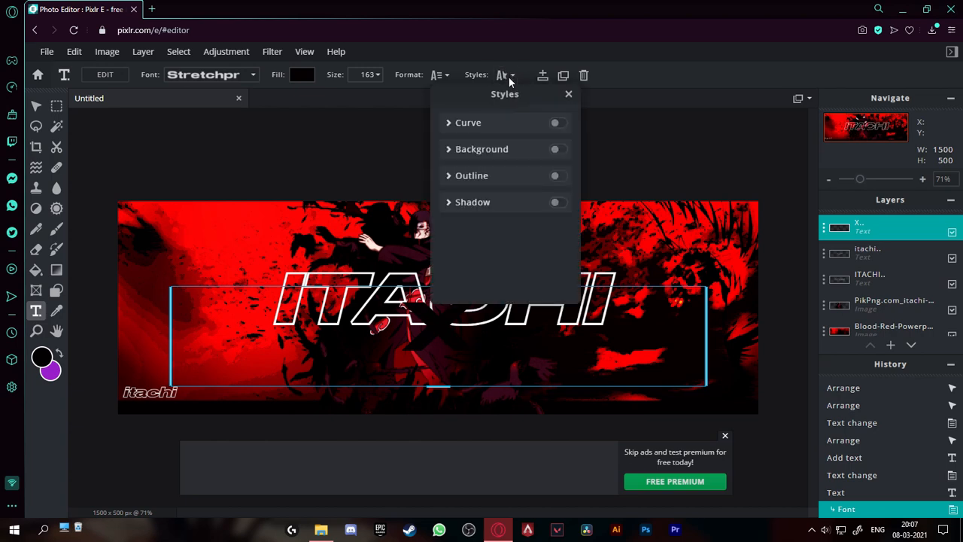
pyautogui.click(557, 150)
pyautogui.click(558, 150)
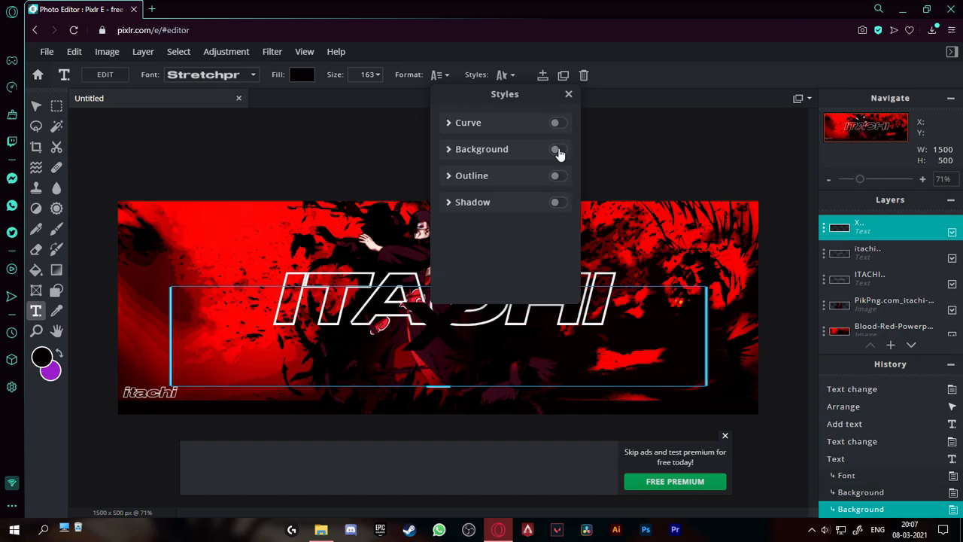
# Step: Give the X text a white (#FFFFFF) outline with punch out enabled so only the outline shows
pyautogui.click(557, 176)
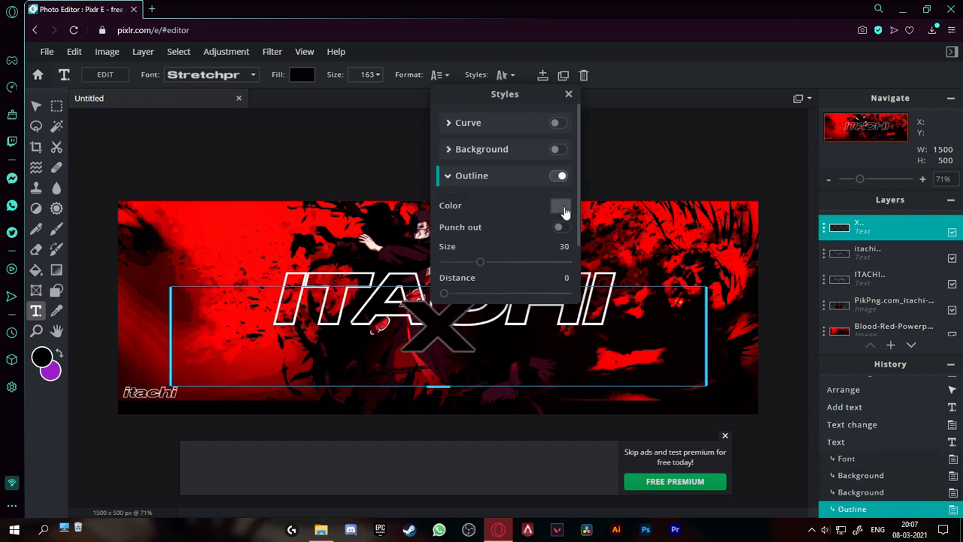
pyautogui.click(564, 211)
pyautogui.moveTo(629, 315); pyautogui.dragTo(623, 219)
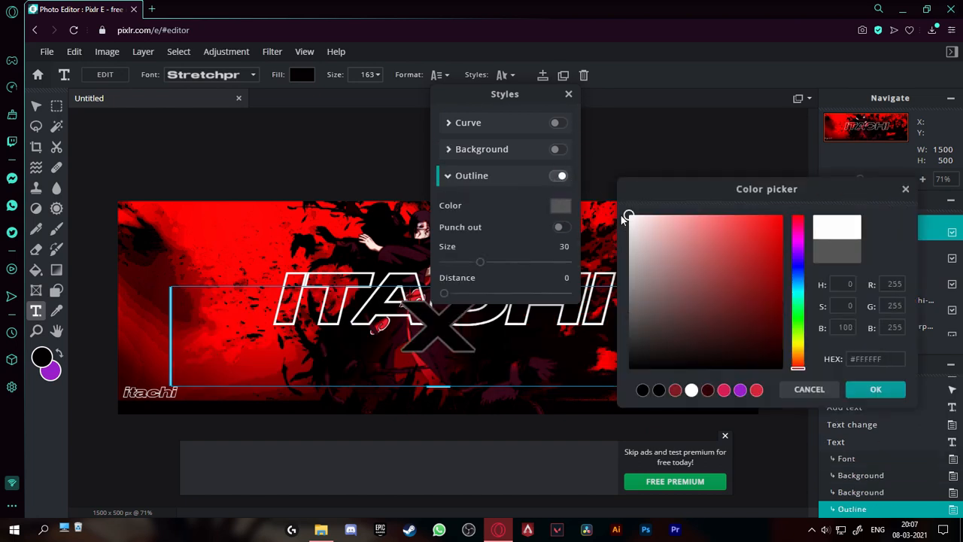
pyautogui.click(874, 390)
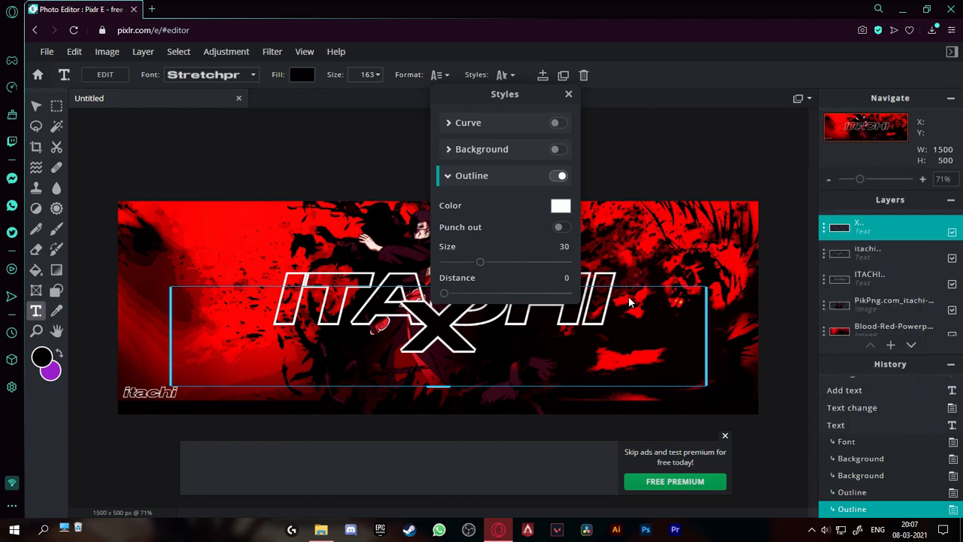
pyautogui.click(562, 228)
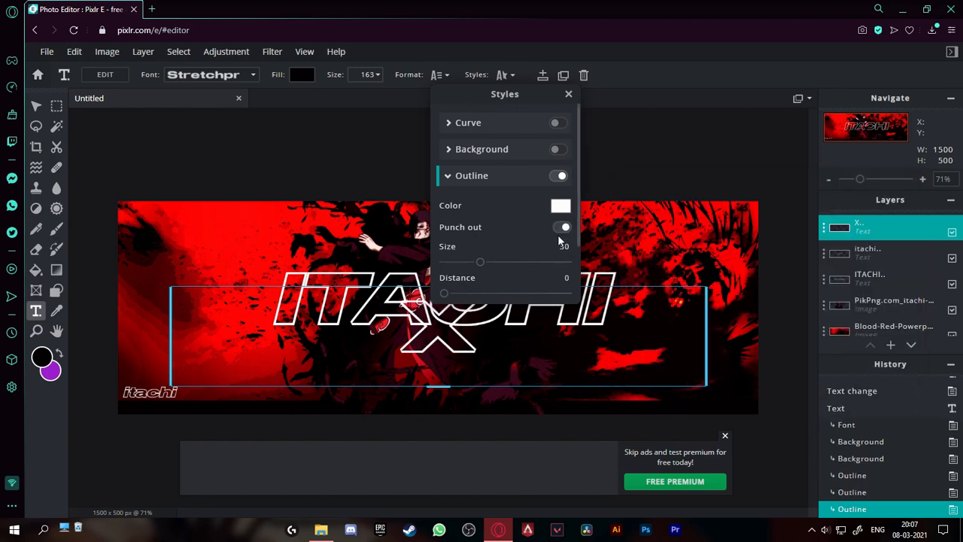
pyautogui.click(569, 94)
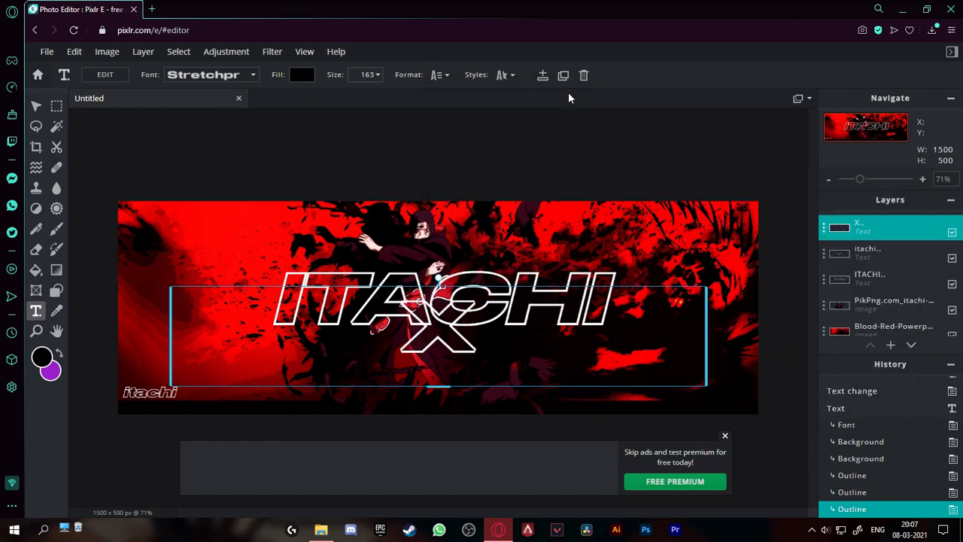
# Step: Shrink the X text to size 30 and place it just right of the small itachi text
pyautogui.moveTo(455, 348); pyautogui.dragTo(211, 329)
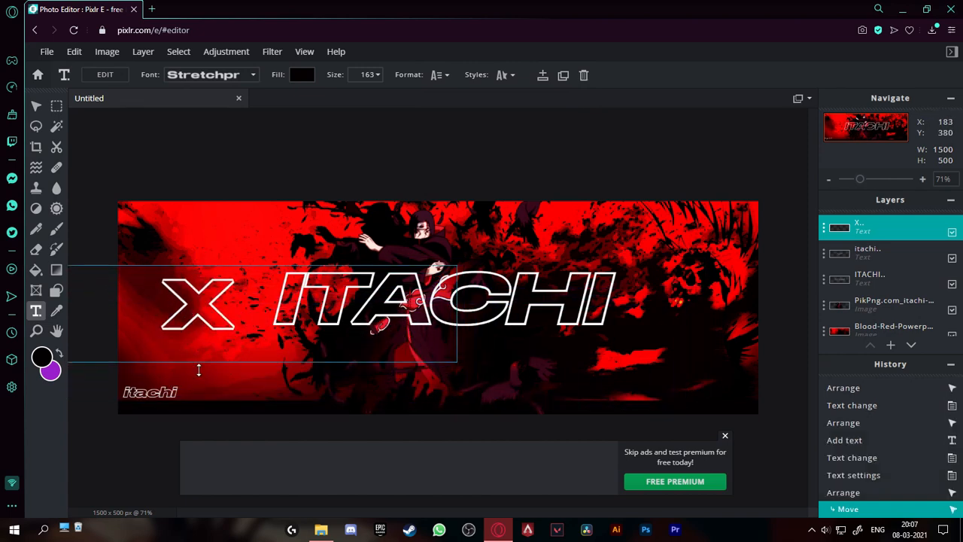
pyautogui.moveTo(198, 370); pyautogui.dragTo(202, 394)
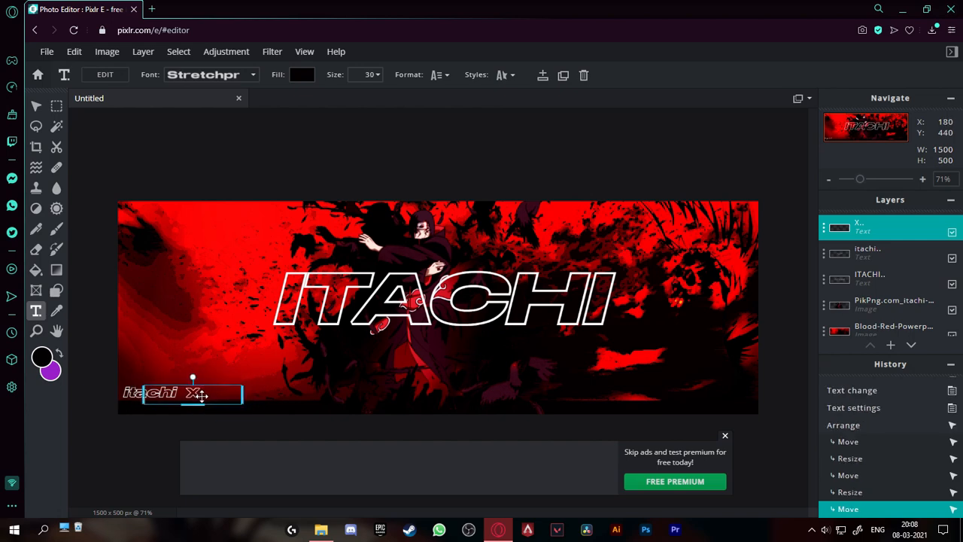
pyautogui.click(242, 175)
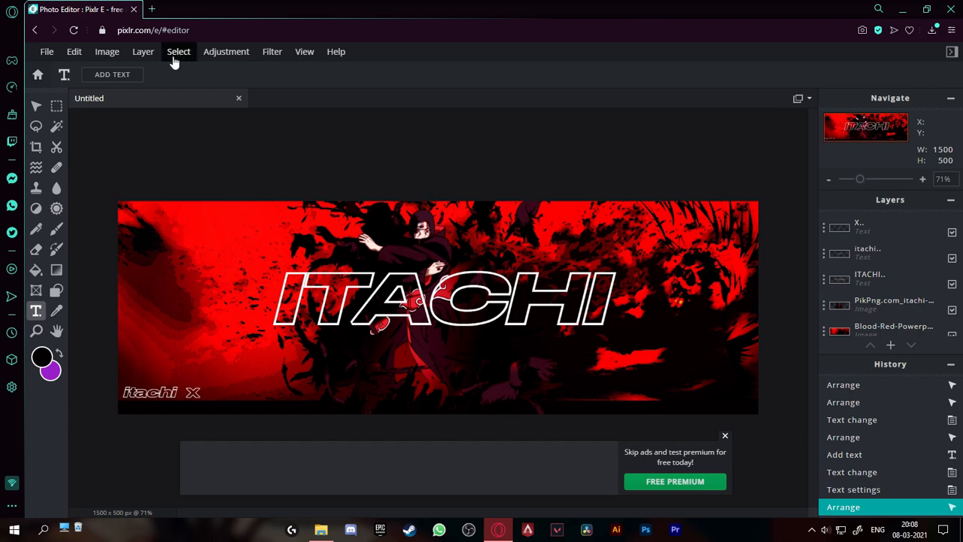
# Step: Add the white pngjoy.com Twitter logo image from the Downloads folder as a new layer
pyautogui.click(144, 53)
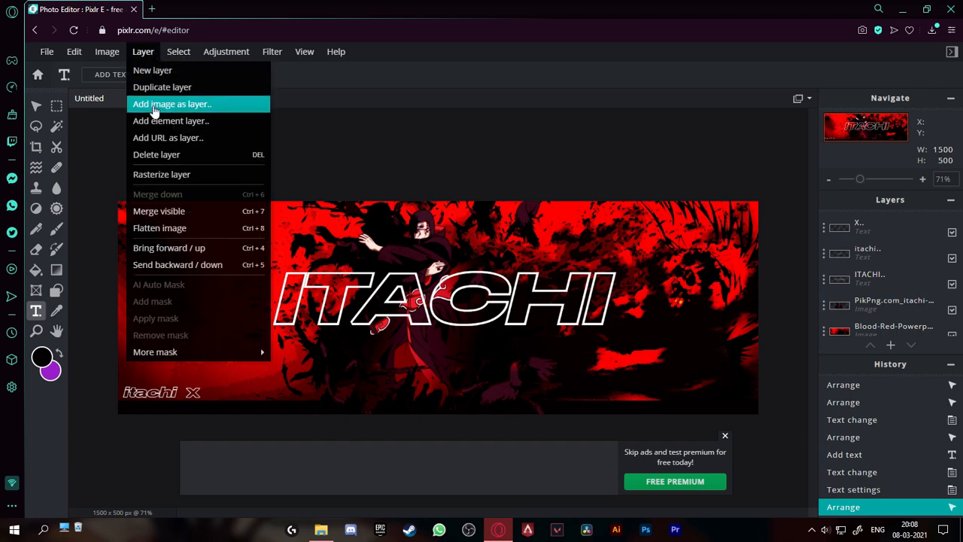
pyautogui.click(153, 106)
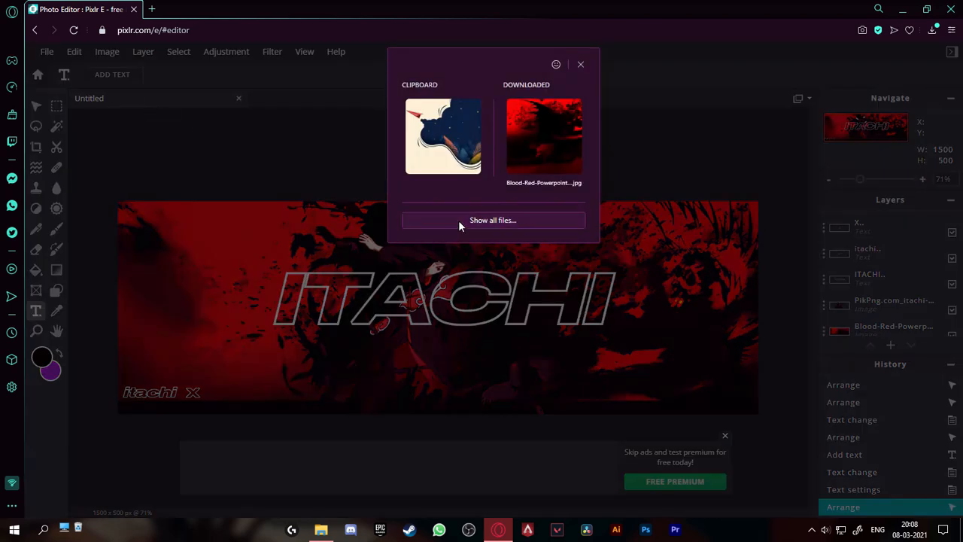
pyautogui.click(458, 220)
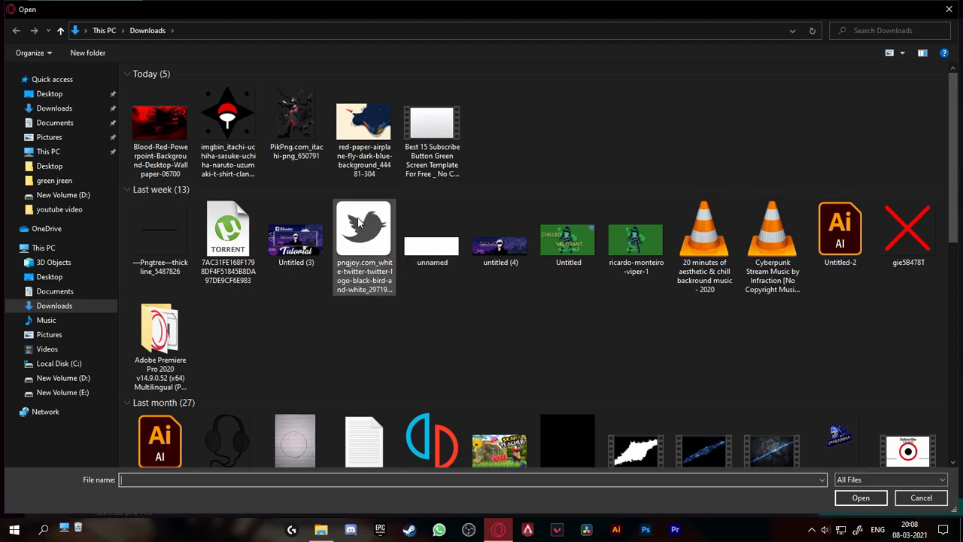
pyautogui.click(360, 224)
pyautogui.click(875, 500)
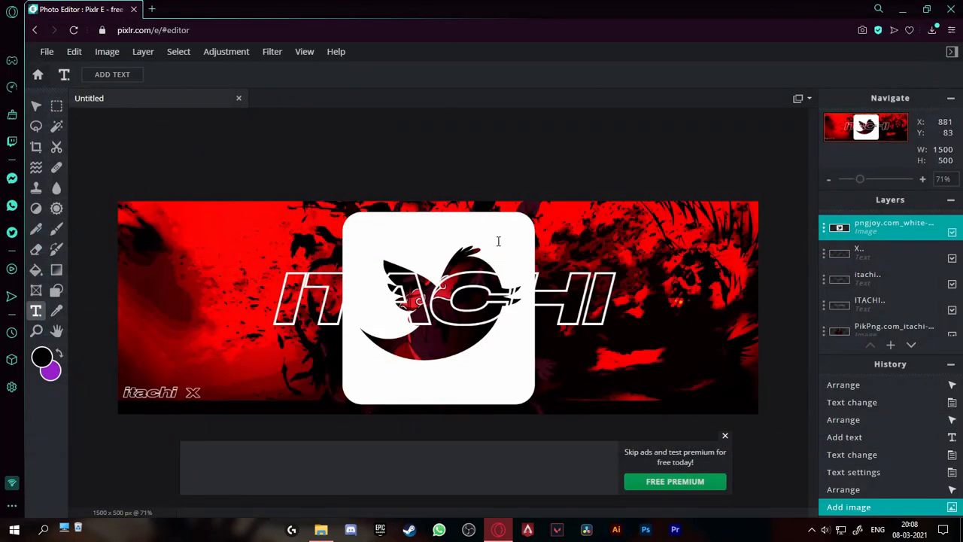
# Step: Shrink the Twitter logo to about 42 x 42 px and place it right of the small X
pyautogui.click(36, 106)
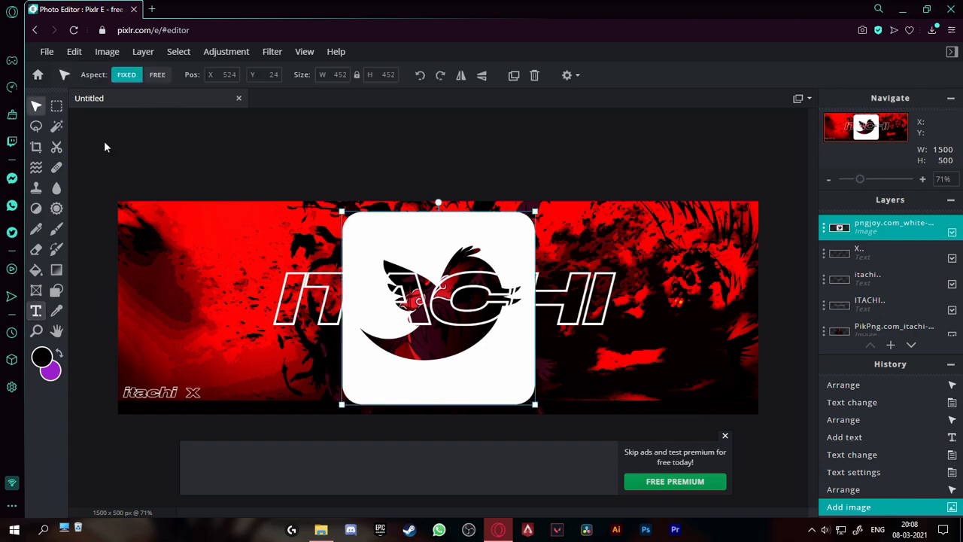
pyautogui.moveTo(539, 213); pyautogui.dragTo(228, 396)
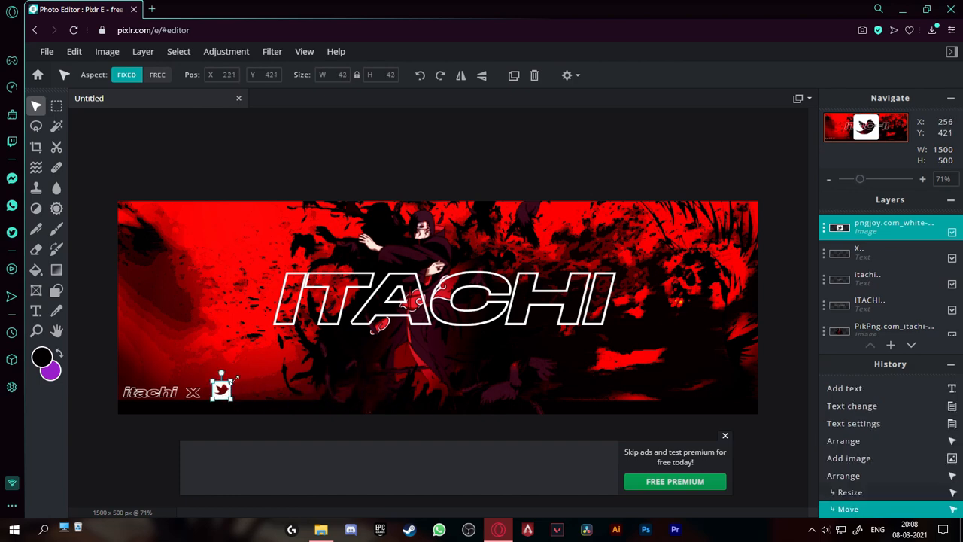
pyautogui.click(240, 169)
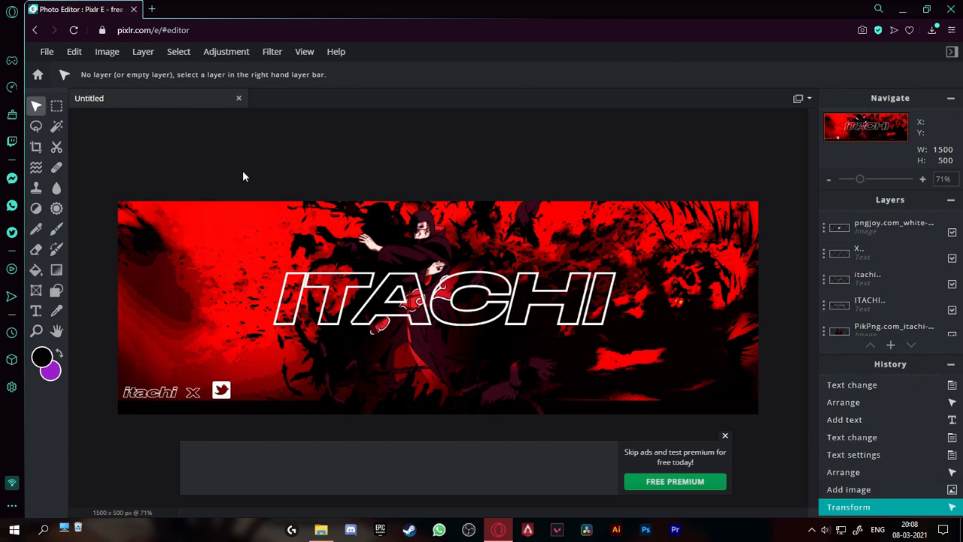
# Step: Reduce the Twitter logo further to about 34 x 34 px beside the small X
pyautogui.click(231, 395)
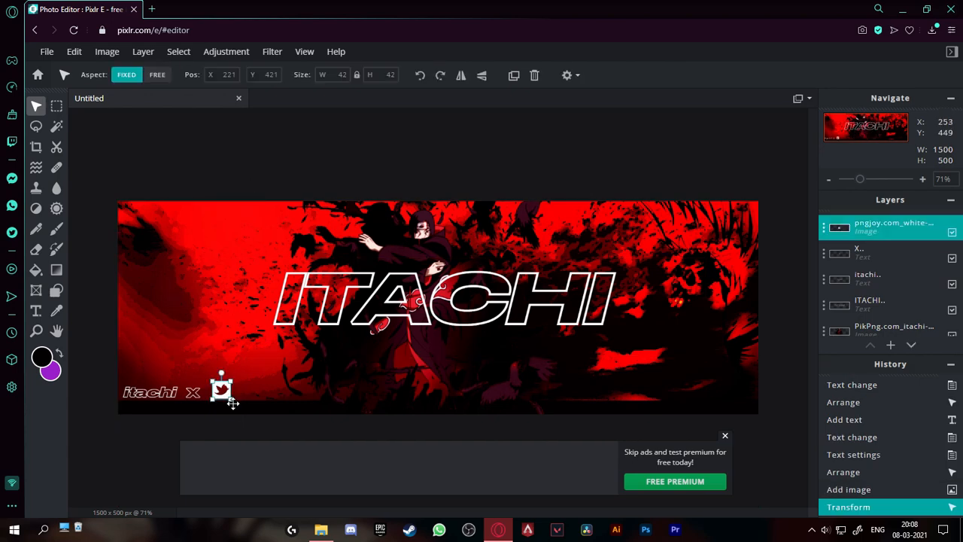
pyautogui.press('z')
pyautogui.click(235, 423)
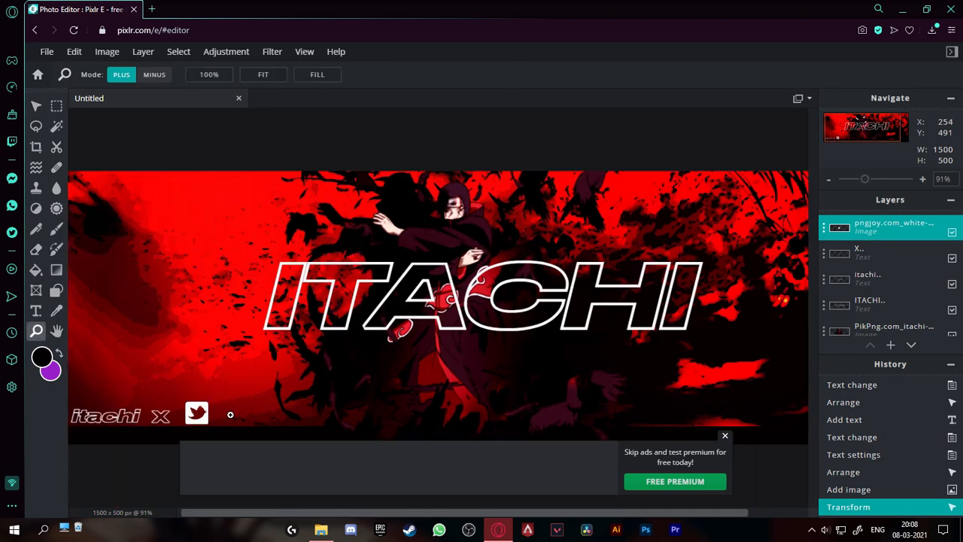
pyautogui.click(168, 439)
pyautogui.scroll(-1, 198, 425)
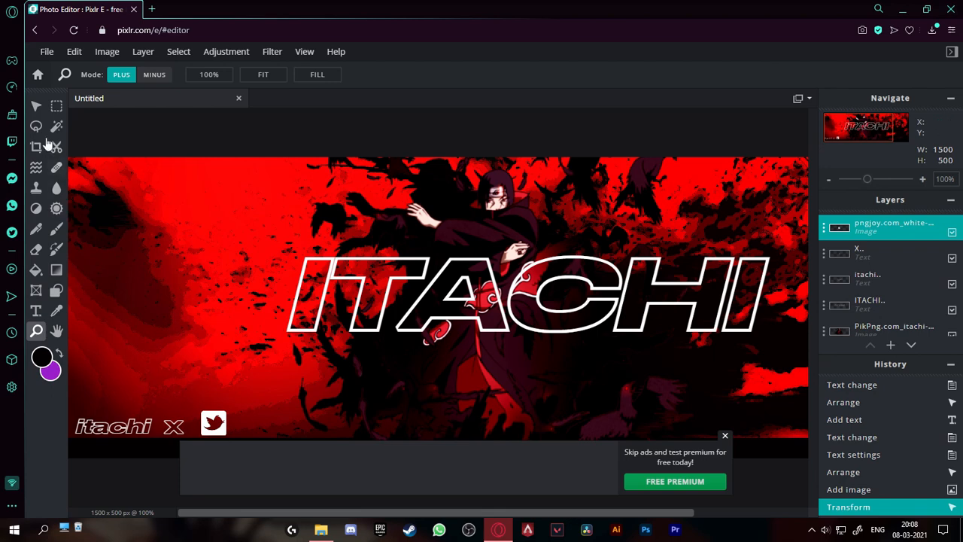
pyautogui.click(36, 106)
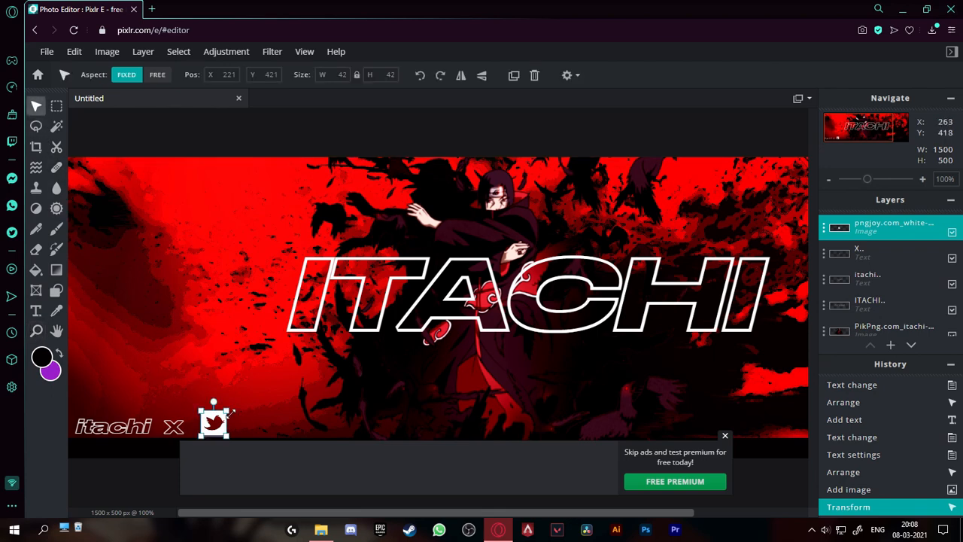
pyautogui.moveTo(230, 413); pyautogui.dragTo(225, 421)
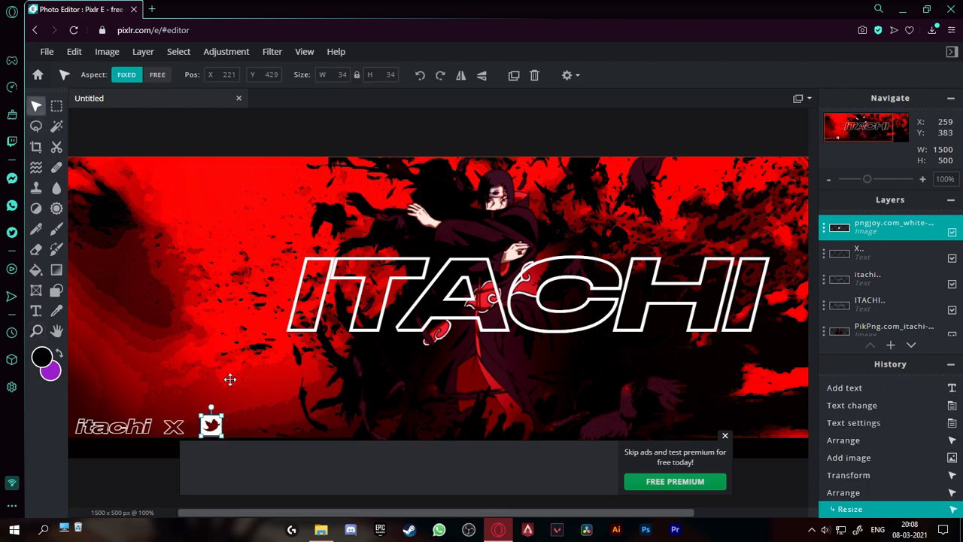
pyautogui.click(170, 152)
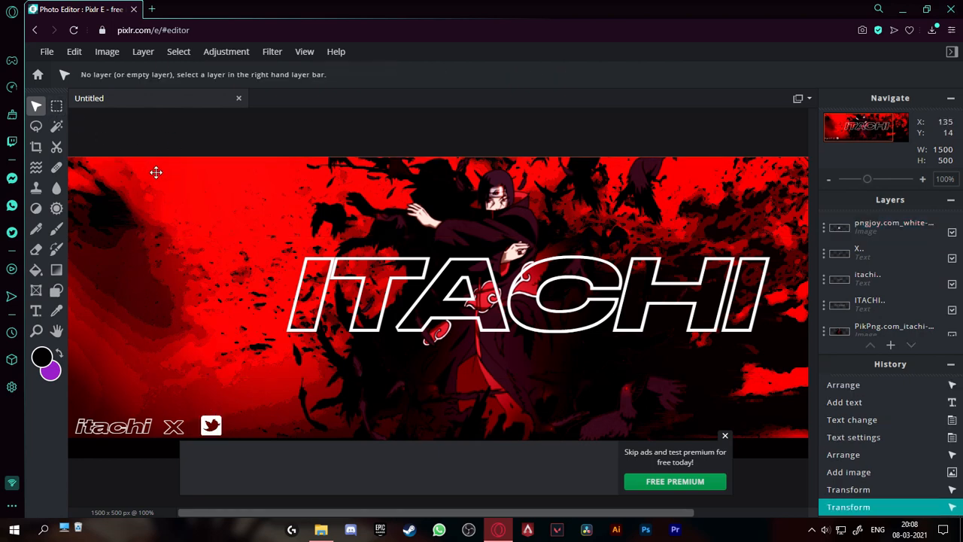
# Step: Save the banner as a JPG at 100% quality and download it at 1500 x 500 px
pyautogui.scroll(-2, 156, 172)
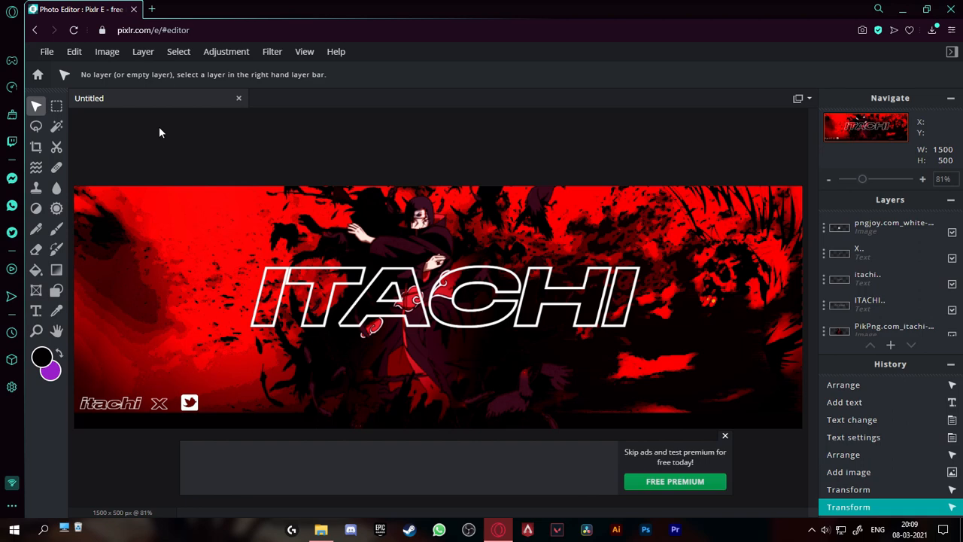
pyautogui.scroll(-1, 228, 149)
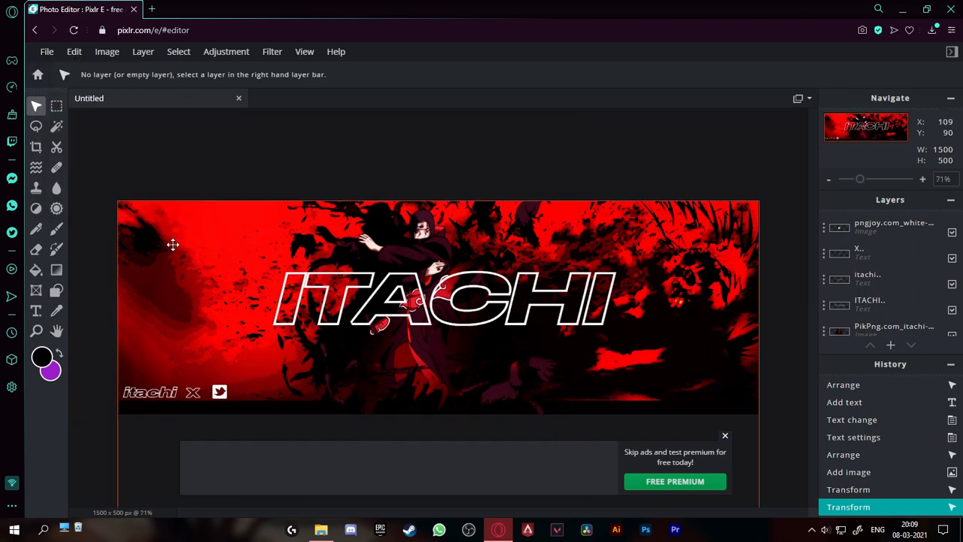
pyautogui.moveTo(57, 49)
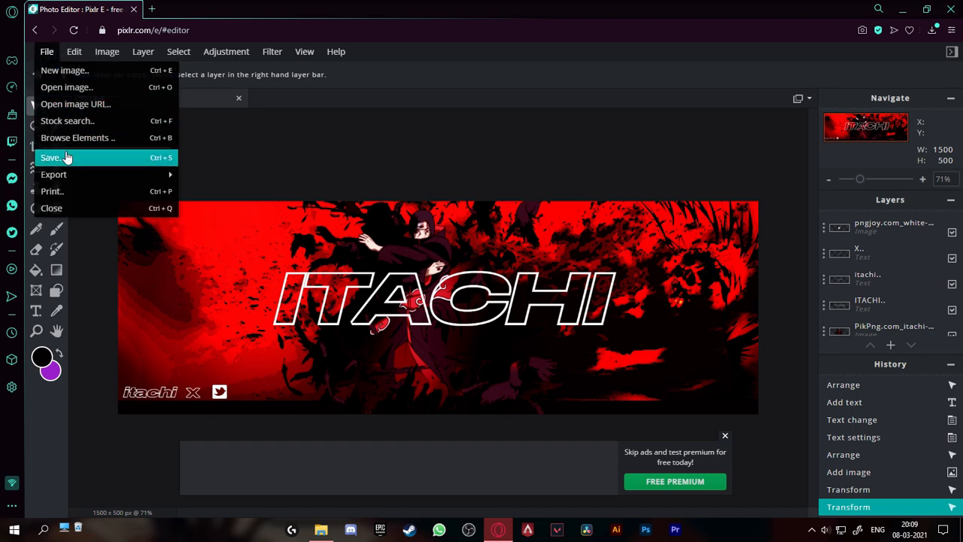
pyautogui.click(67, 157)
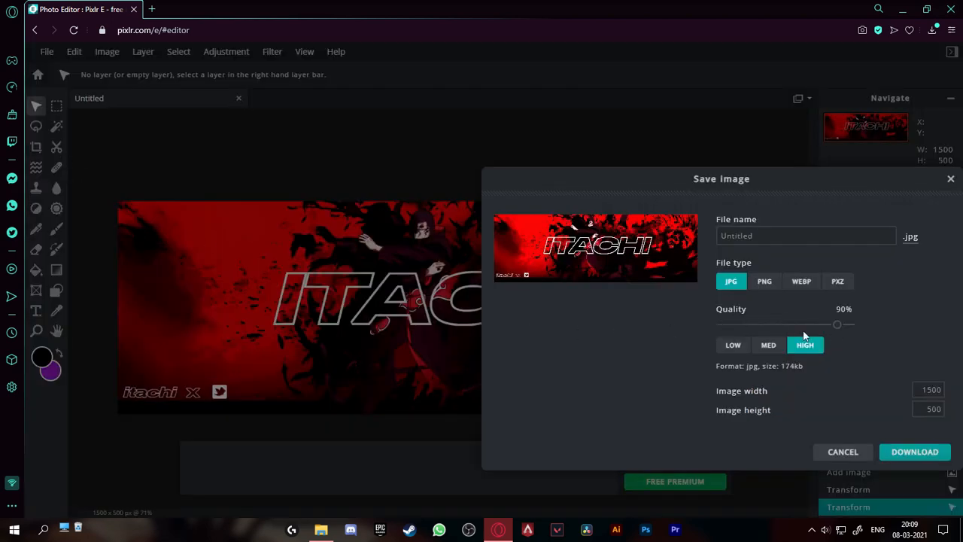
pyautogui.moveTo(847, 329); pyautogui.dragTo(856, 333)
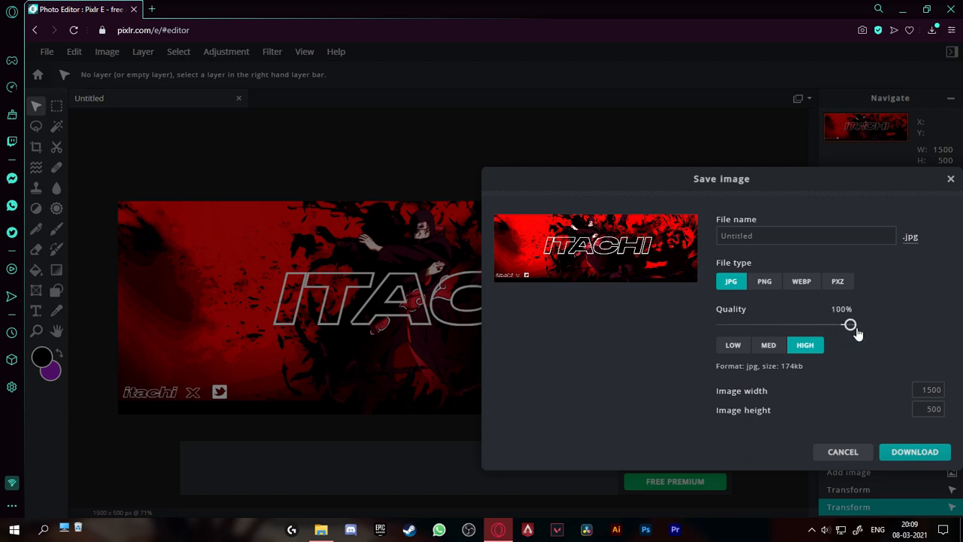
pyautogui.click(904, 455)
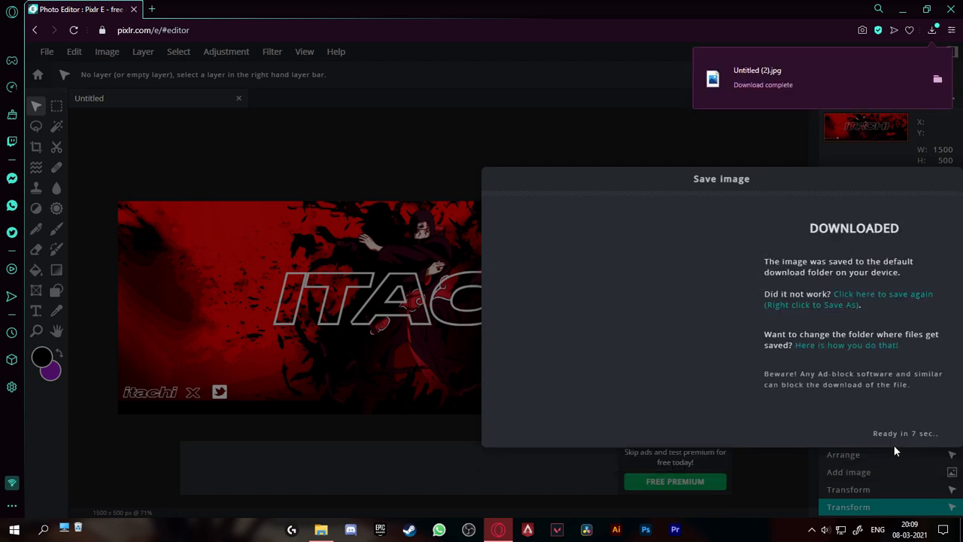